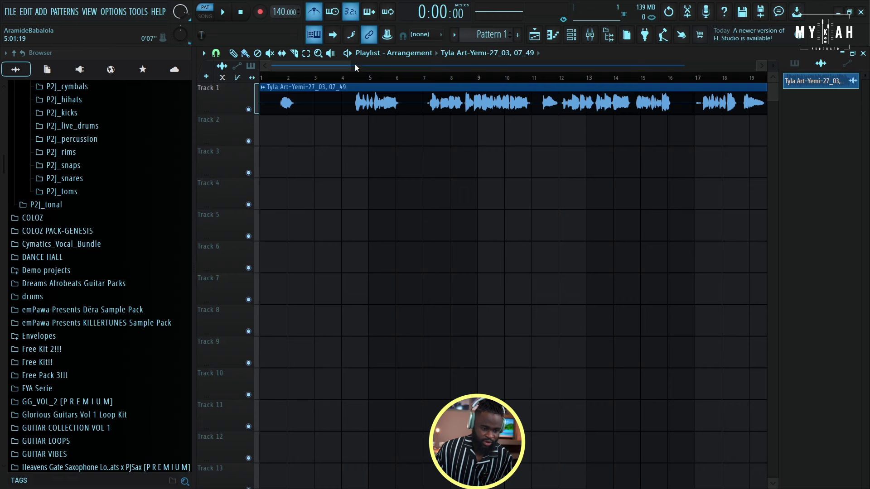
pyautogui.moveTo(350, 66); pyautogui.dragTo(416, 87)
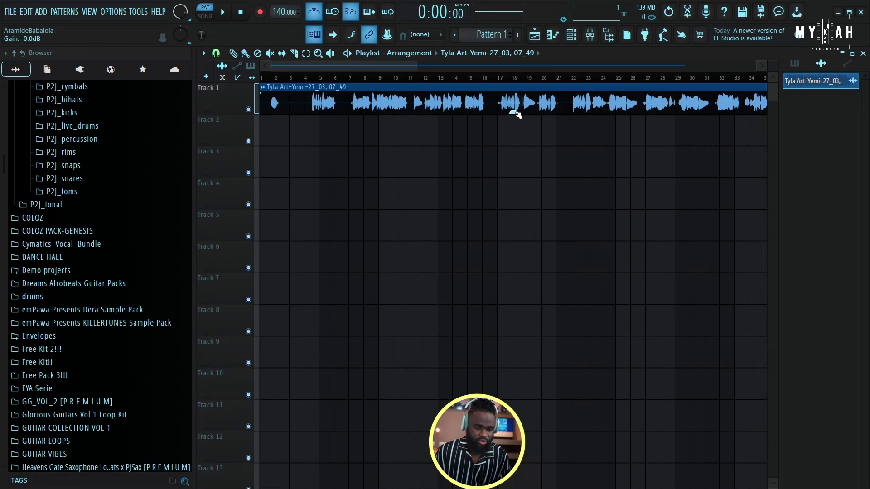
# - Lower the vocal clip's gain about 7 dB, set tempo to 116 BPM, and open the clip's settings
pyautogui.moveTo(512, 102); pyautogui.dragTo(513, 109)
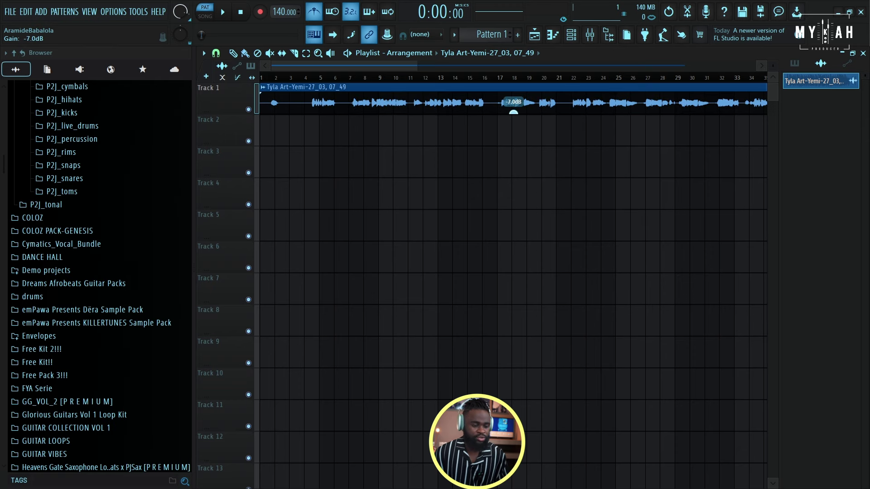
pyautogui.scroll(-2, 406, 79)
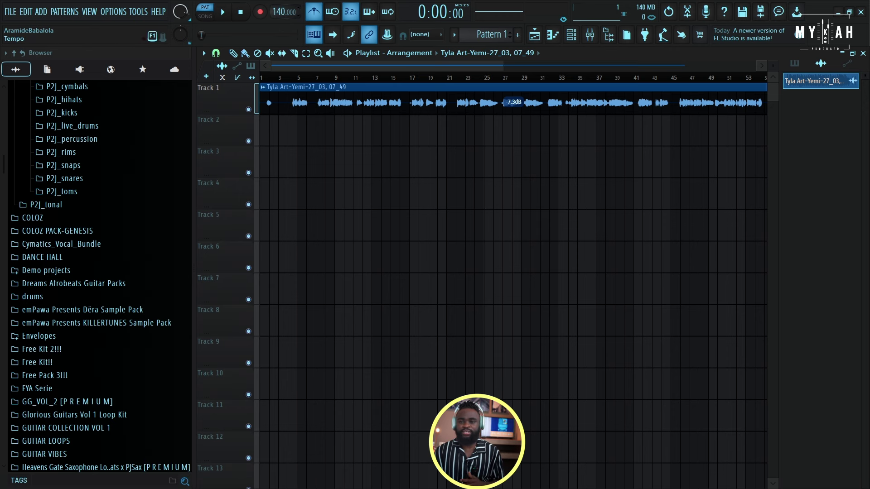
pyautogui.moveTo(285, 12)
pyautogui.mouseDown()
pyautogui.moveTo(285, 41)
pyautogui.moveTo(284, 21)
pyautogui.mouseUp()
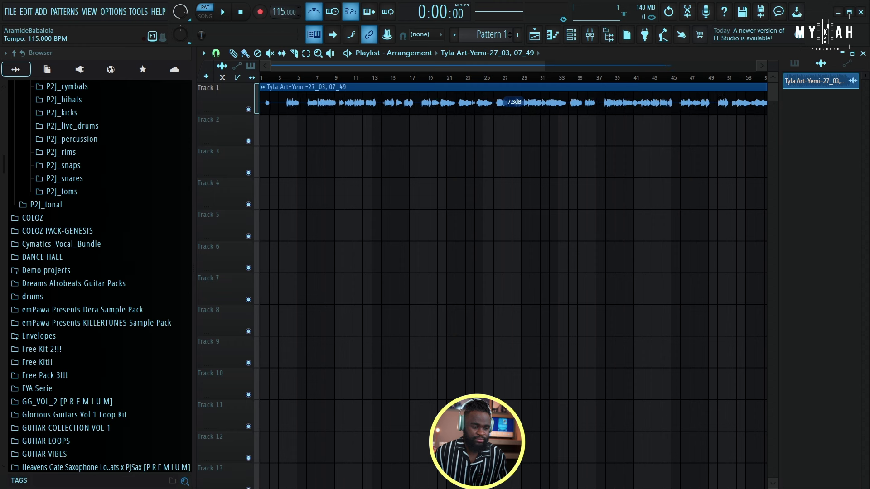
pyautogui.scroll(1, 279, 10)
pyautogui.click(293, 77)
pyautogui.press('space')
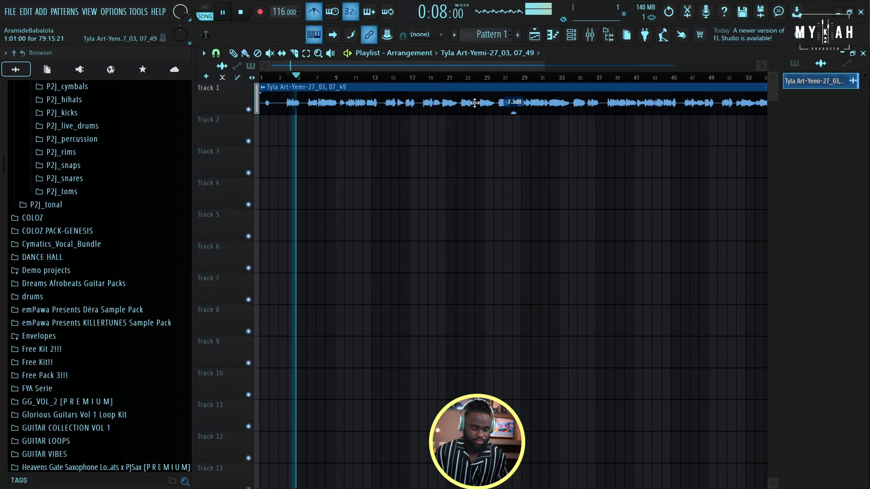
pyautogui.press('space')
pyautogui.doubleClick(421, 100)
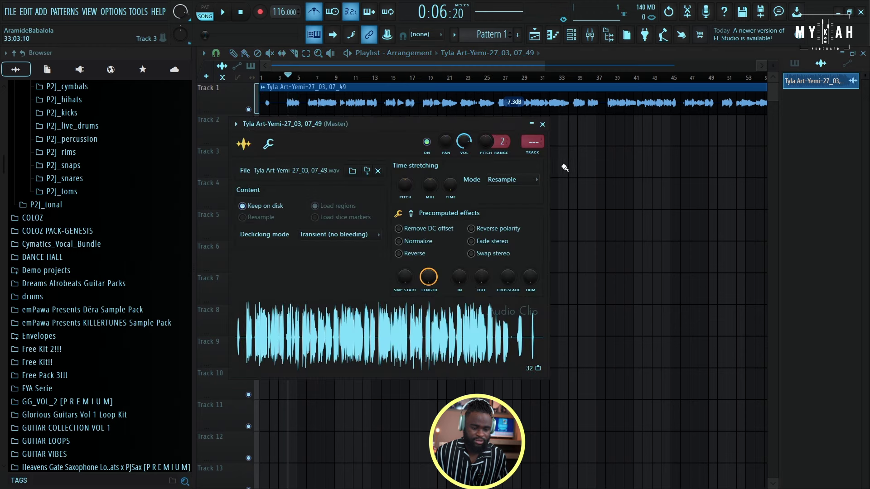
# - Load Fruity Parametric EQ 2 in slot 1 of the vocal insert and cut the lows
pyautogui.click(531, 152)
pyautogui.click(245, 83)
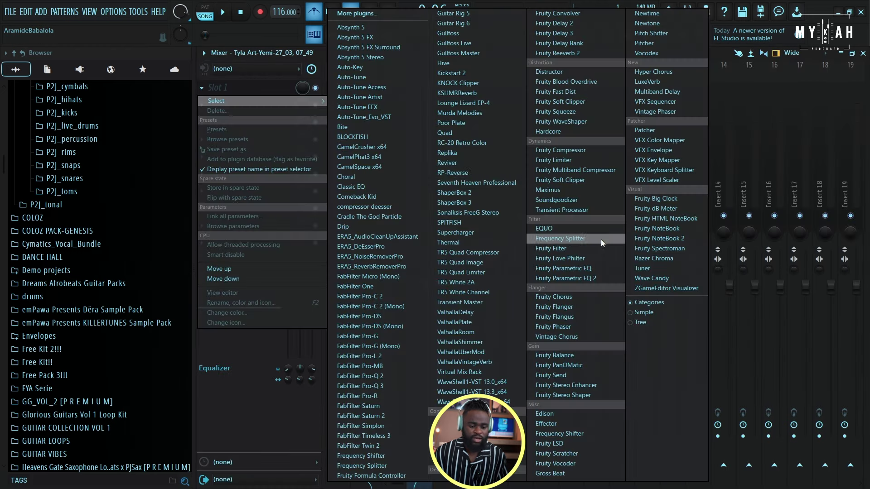
pyautogui.click(599, 277)
pyautogui.moveTo(340, 277); pyautogui.dragTo(363, 349)
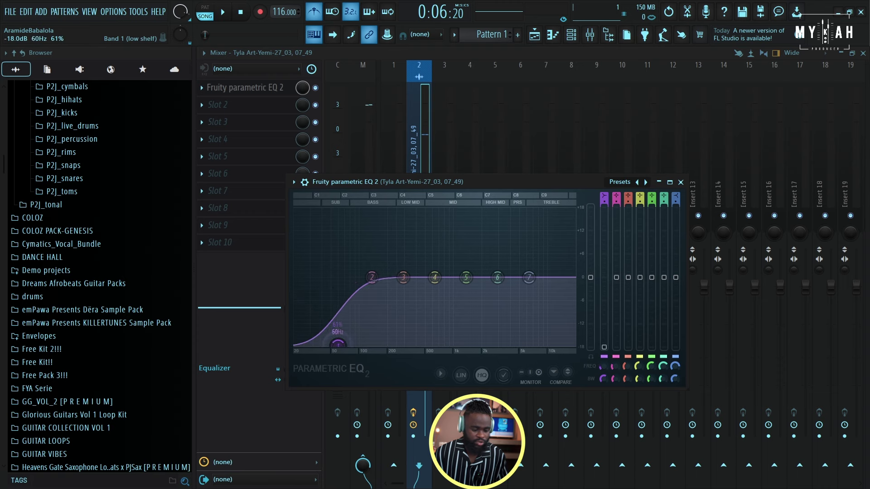
pyautogui.rightClick(363, 350)
pyautogui.click(409, 383)
pyautogui.press('space')
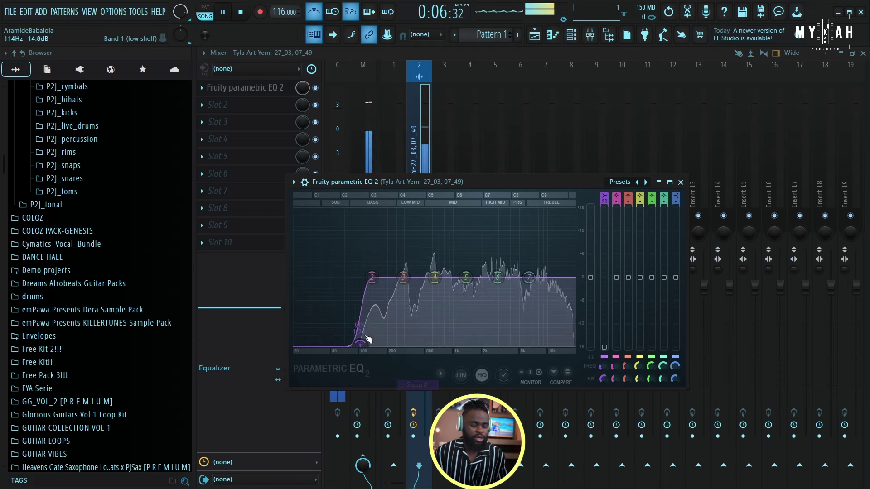
# - Add Poor Plate reverb in slot 2, audition it, and return to the playlist
pyautogui.click(251, 103)
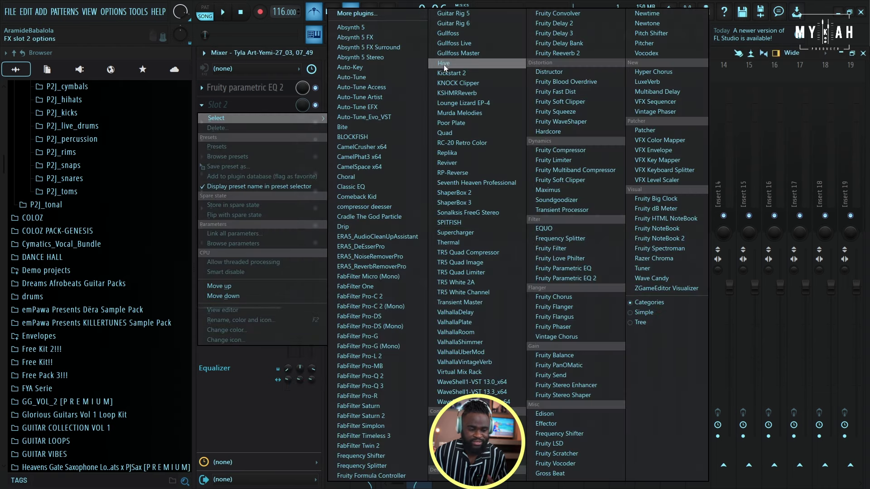
pyautogui.click(476, 123)
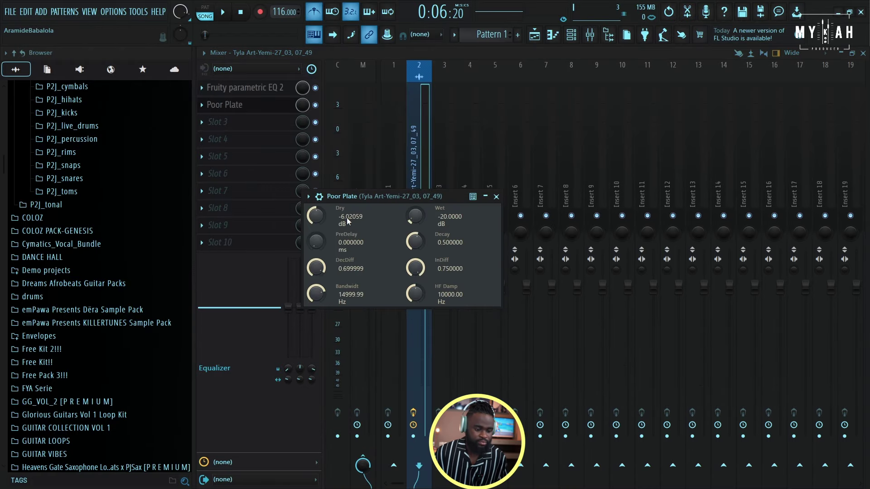
pyautogui.press('space')
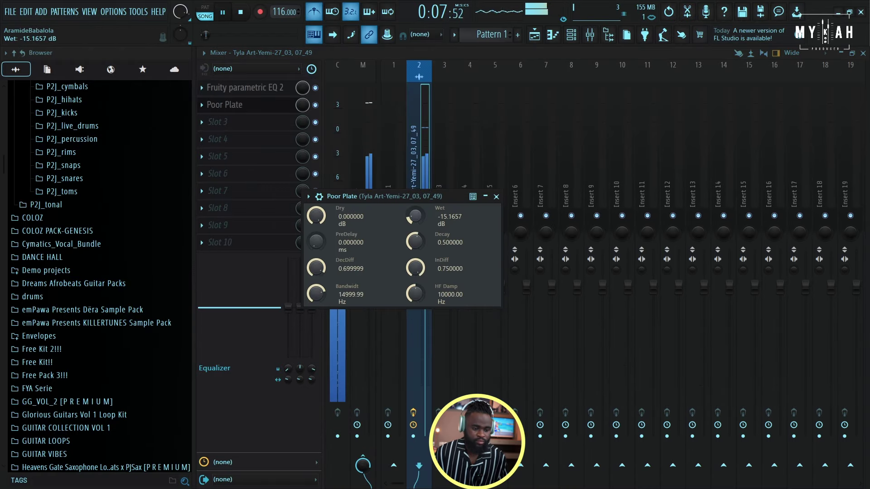
pyautogui.press('space')
pyautogui.press('F5')
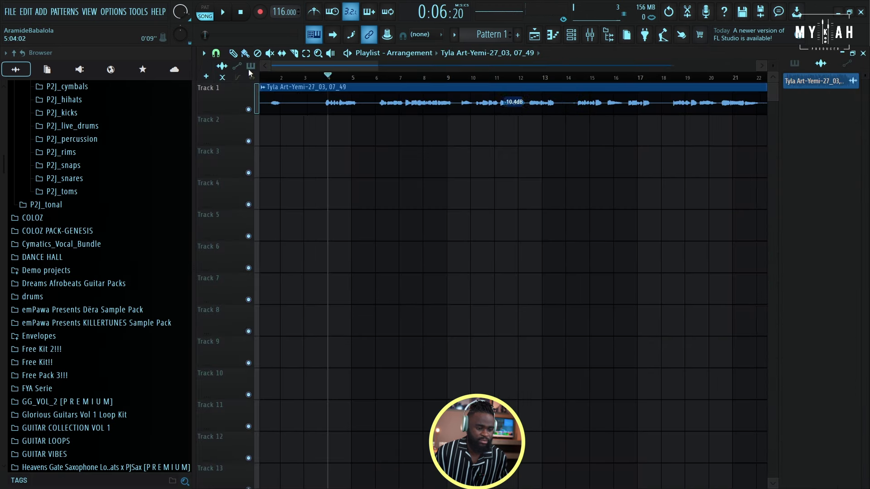
# - Move the song position to bar 5, replace the Sampler with Analog Lab 4, and open its piano roll
pyautogui.click(356, 78)
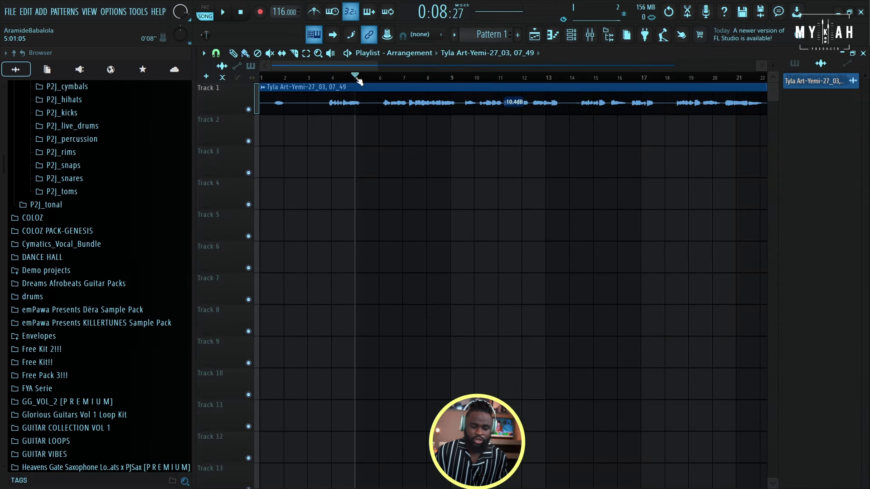
pyautogui.press('F6')
pyautogui.rightClick(306, 79)
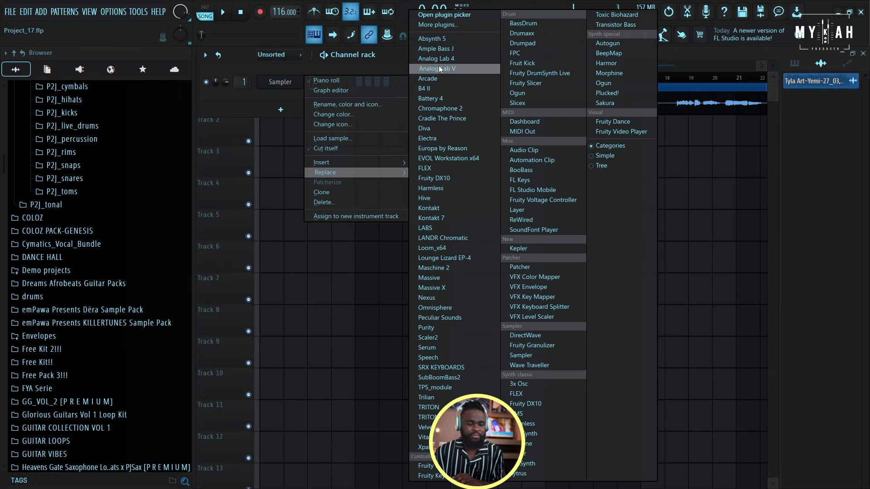
pyautogui.click(438, 59)
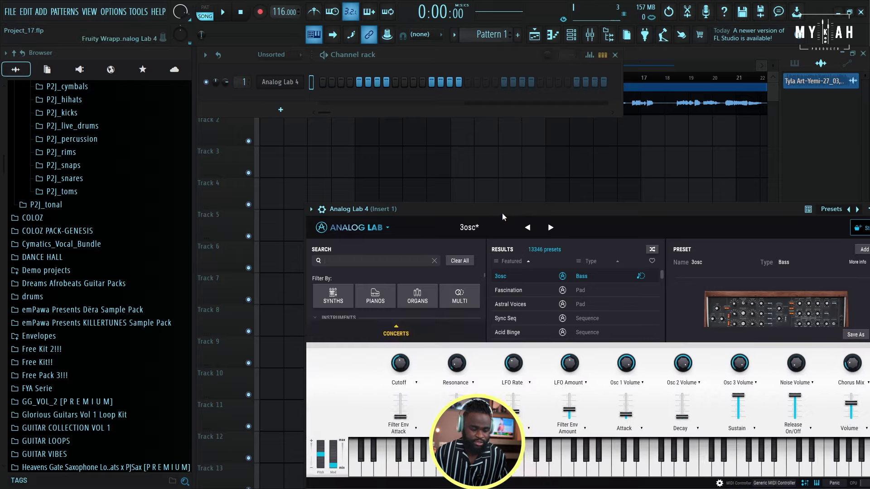
pyautogui.press('F7')
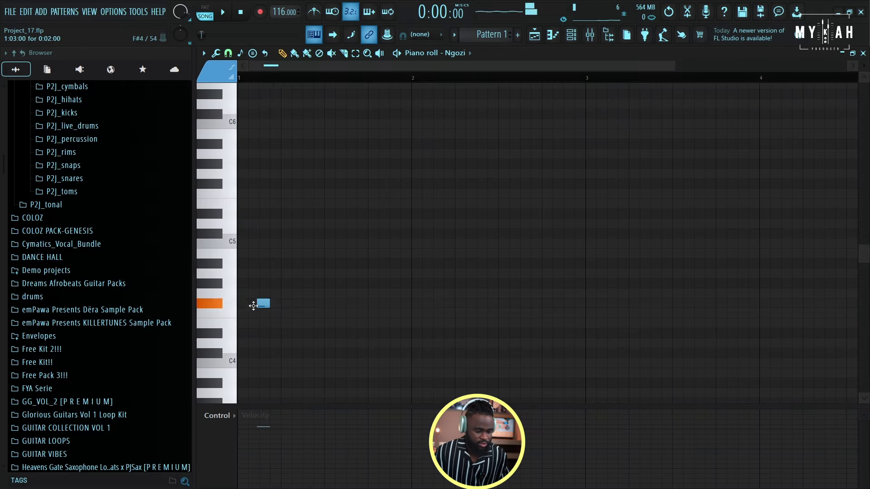
# - Build a bar-long chord of F4, C5, D#5, G#5, C6 and D#6
pyautogui.moveTo(253, 306); pyautogui.dragTo(231, 322)
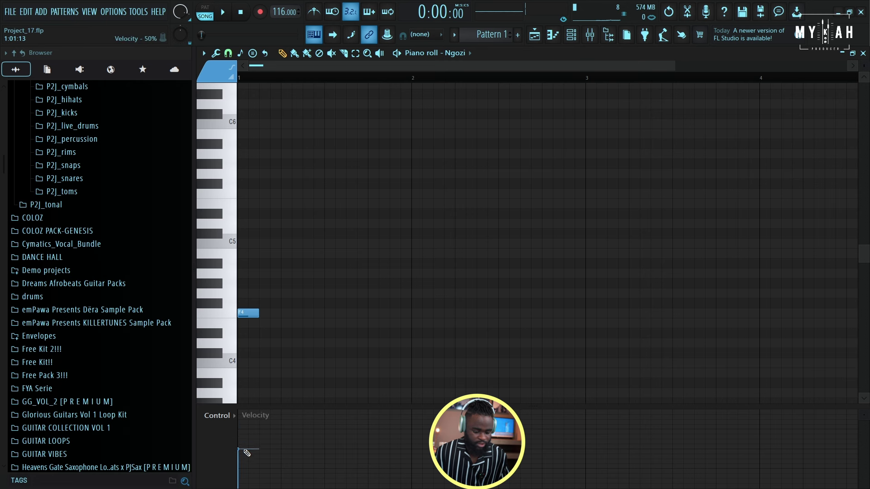
pyautogui.moveTo(256, 314); pyautogui.dragTo(377, 320)
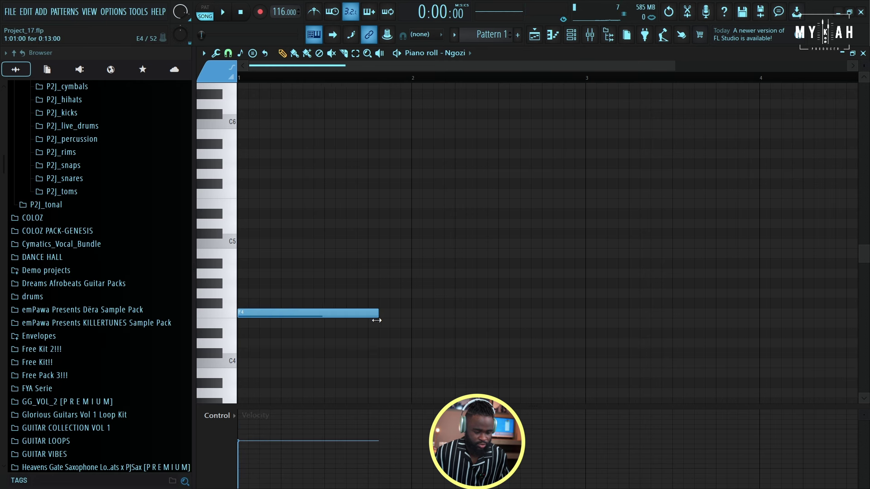
pyautogui.moveTo(239, 264); pyautogui.dragTo(228, 242)
pyautogui.click(249, 213)
pyautogui.click(251, 163)
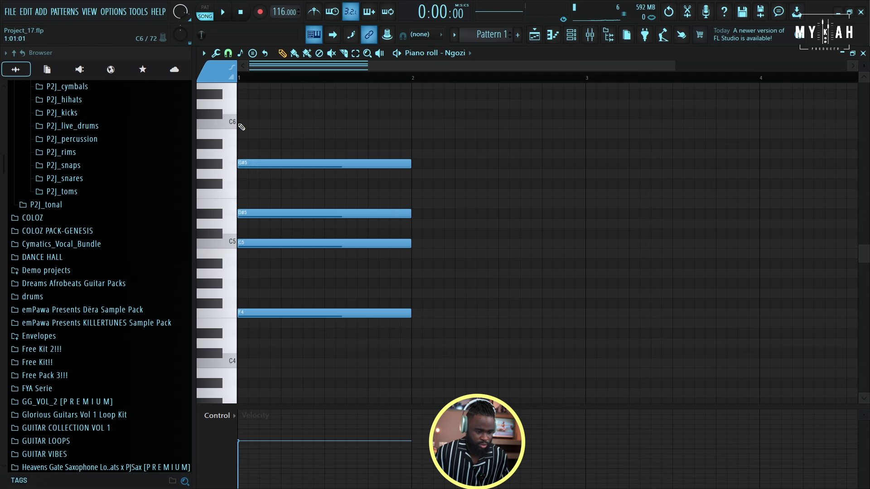
pyautogui.click(253, 122)
pyautogui.scroll(2, 257, 147)
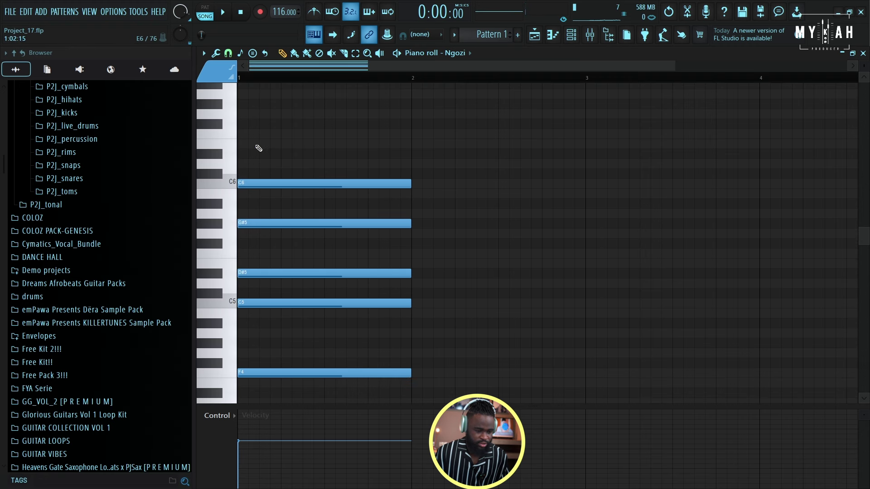
pyautogui.click(243, 154)
# - Place the chord pattern on Track 2 at bar 5, play it, and reopen the Ngozi notes
pyautogui.click(537, 36)
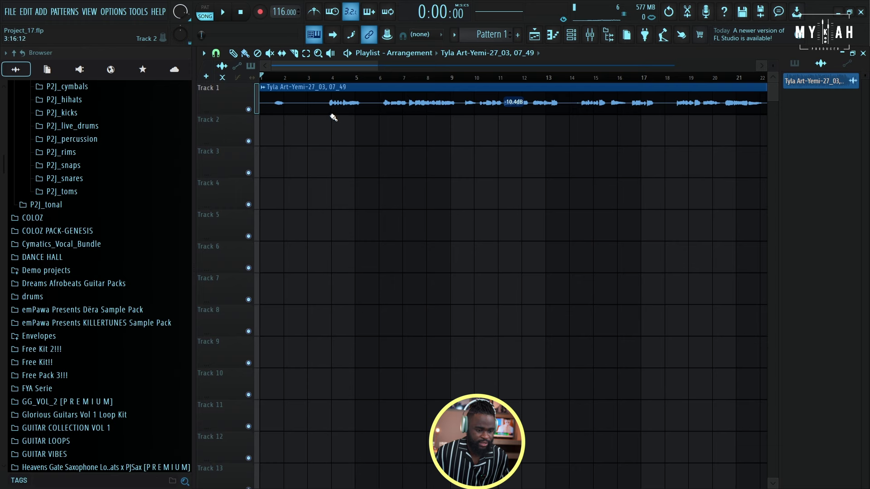
pyautogui.click(345, 134)
pyautogui.press('space')
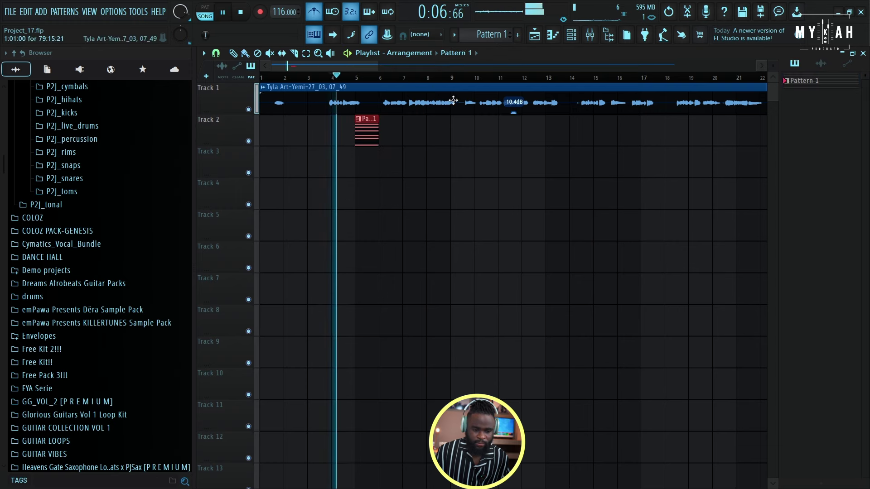
pyautogui.click(558, 39)
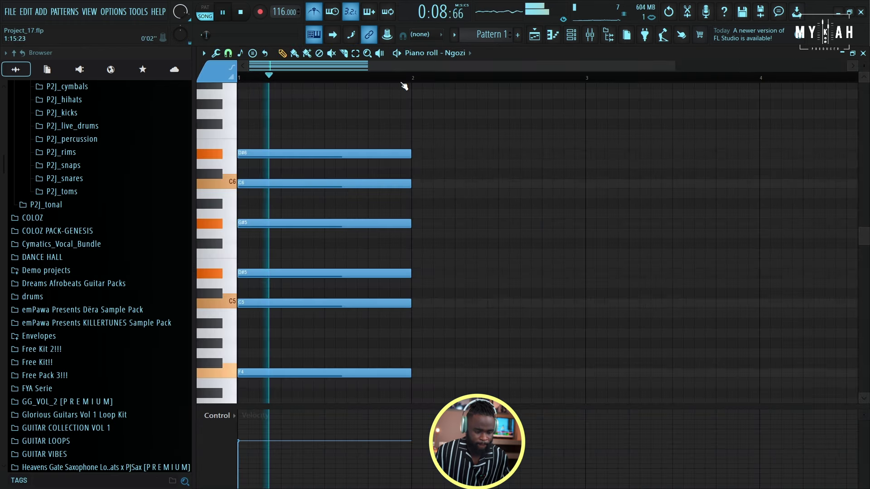
pyautogui.scroll(-2, 410, 86)
pyautogui.scroll(-1, 399, 210)
pyautogui.scroll(-3, 399, 210)
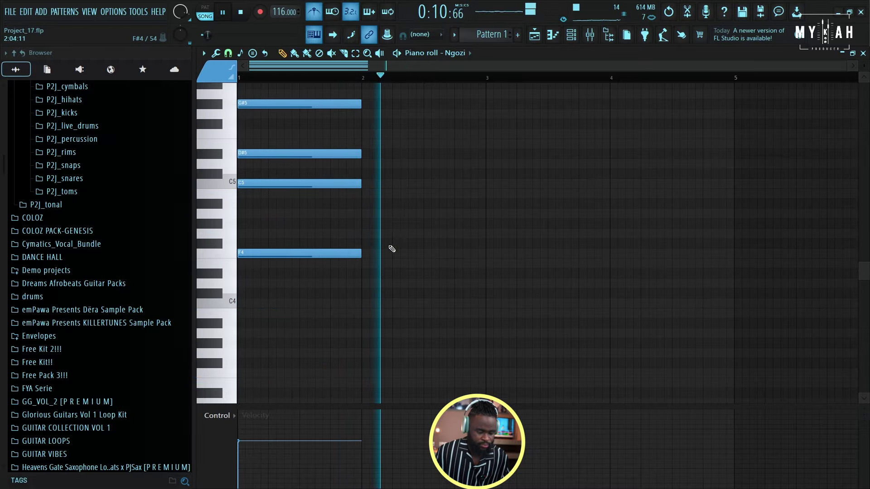
pyautogui.press('space')
pyautogui.scroll(2, 369, 188)
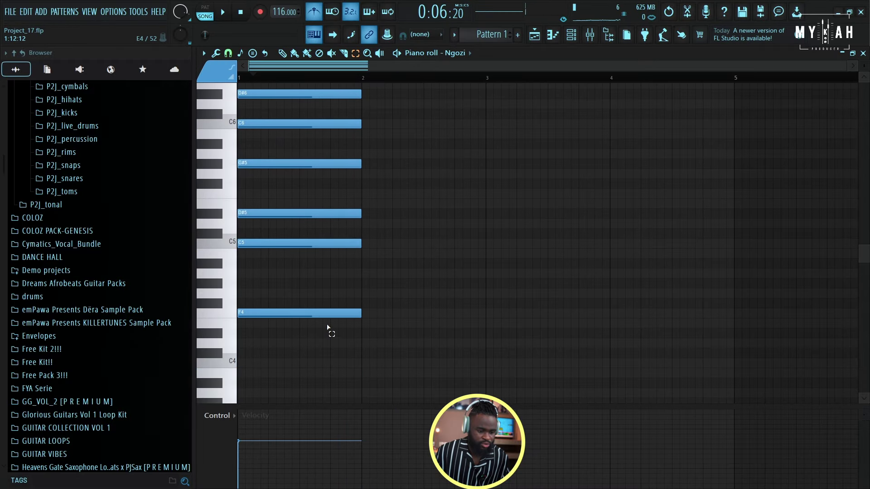
# - Stretch the chord to two bars, duplicate it into bars 3–5, and lower the copy two semitones
pyautogui.moveTo(328, 329); pyautogui.dragTo(333, 76)
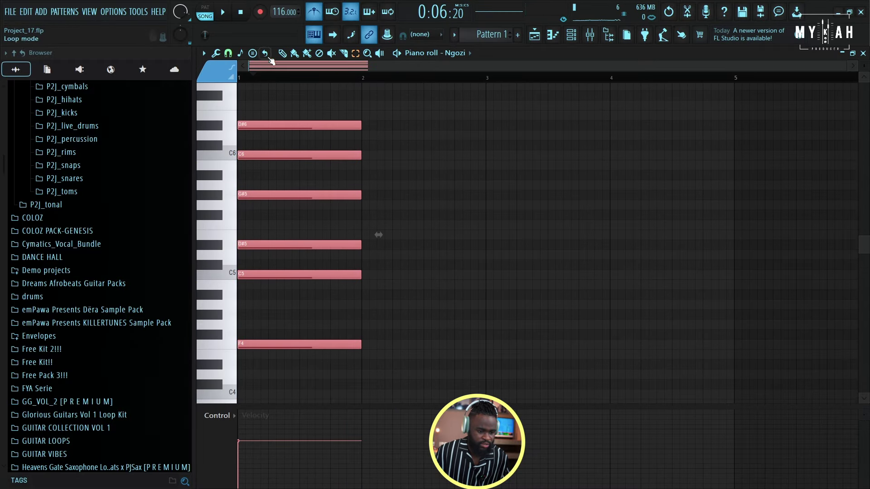
pyautogui.moveTo(367, 128); pyautogui.dragTo(472, 127)
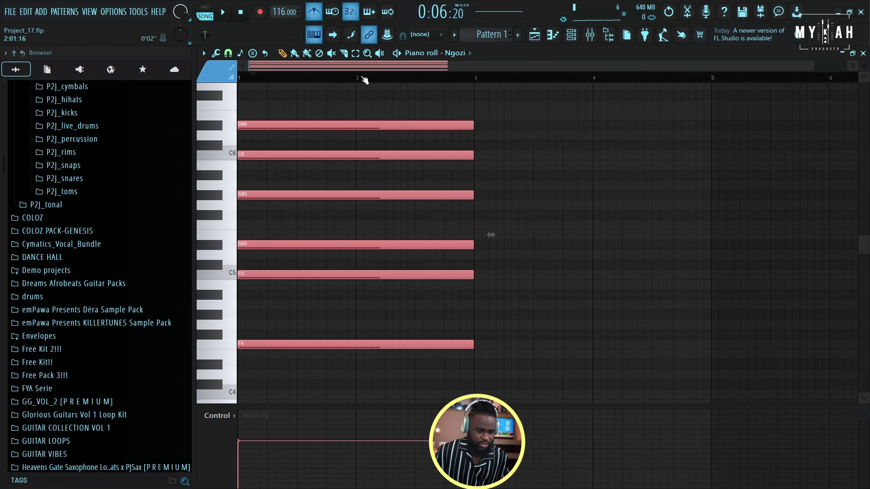
pyautogui.scroll(-1, 370, 82)
pyautogui.hotkey('ctrl', 'b')
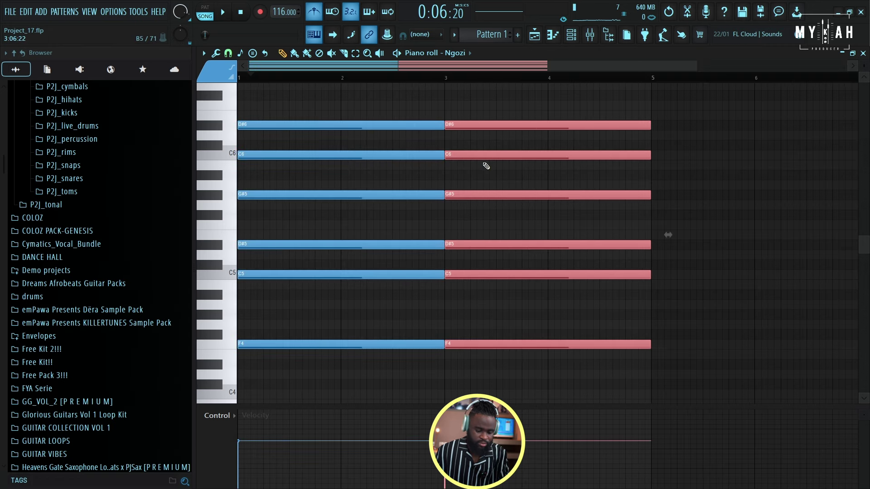
pyautogui.hotkey('shift', 'Down')
pyautogui.hotkey('shift', 'Down')
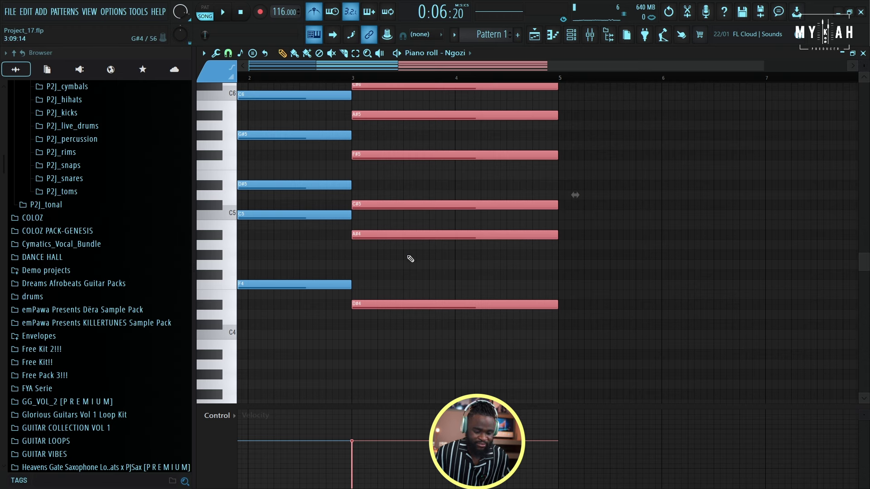
# - Revoice the second chord: G#4 lowered to F#4, C#5 deleted, and F6 added across bars 3–5
pyautogui.click(361, 256)
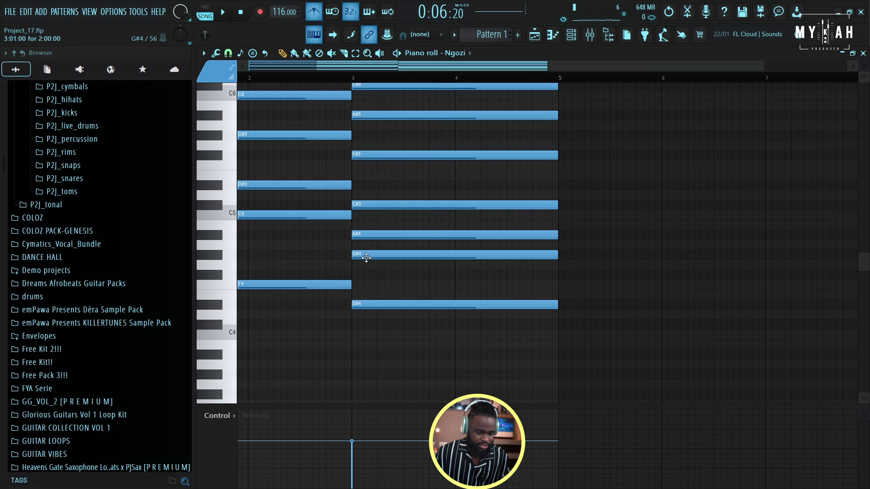
pyautogui.moveTo(366, 257); pyautogui.dragTo(366, 276)
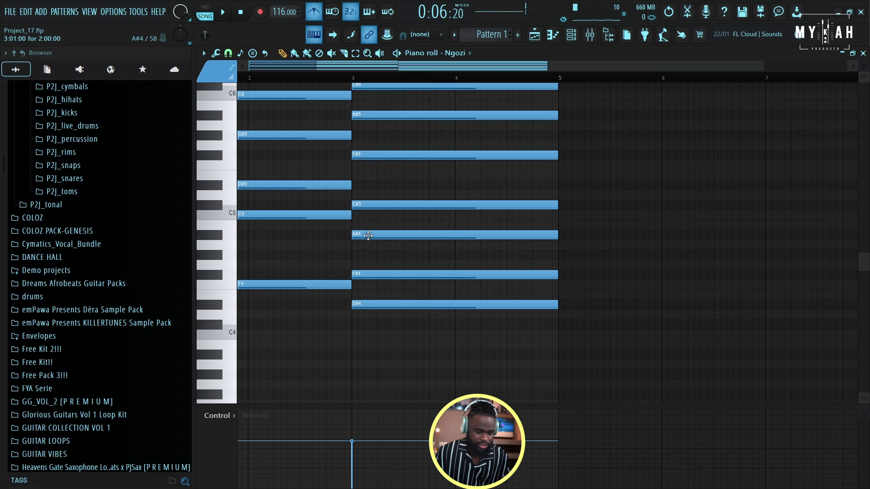
pyautogui.rightClick(367, 208)
pyautogui.scroll(3, 364, 211)
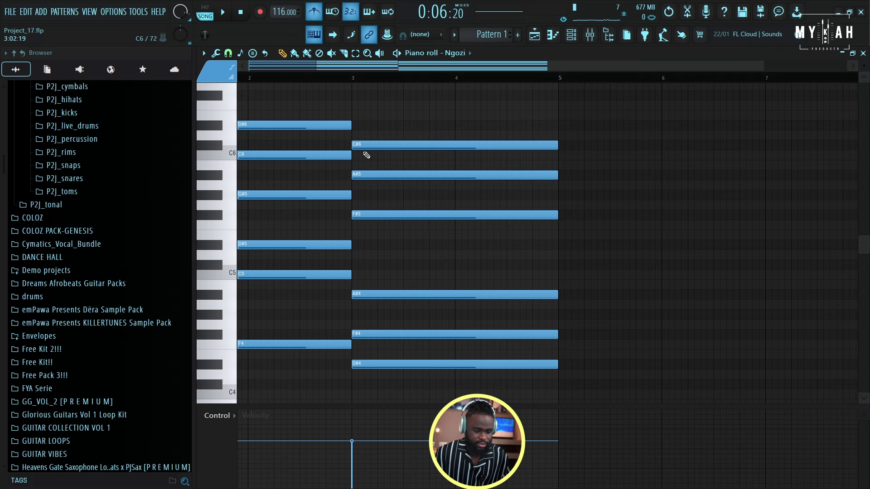
pyautogui.scroll(3, 366, 161)
pyautogui.click(353, 165)
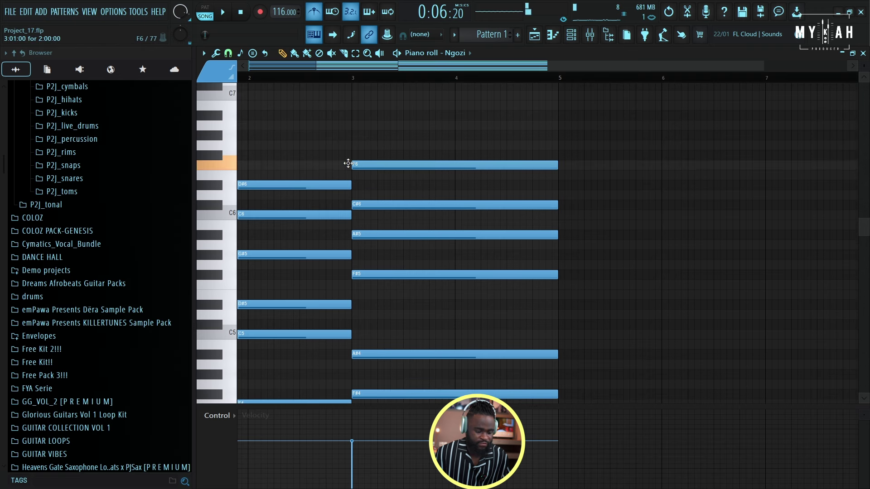
pyautogui.scroll(-2, 398, 81)
pyautogui.press('space')
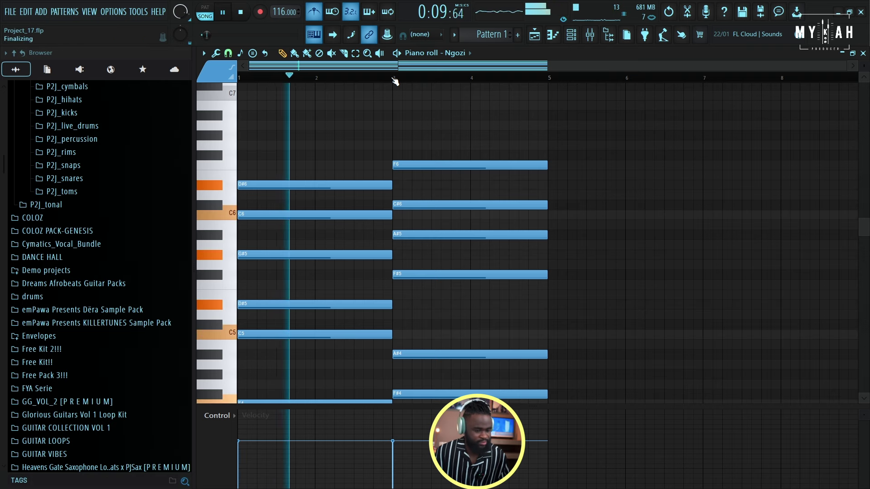
pyautogui.scroll(-3, 408, 197)
pyautogui.scroll(-1, 427, 202)
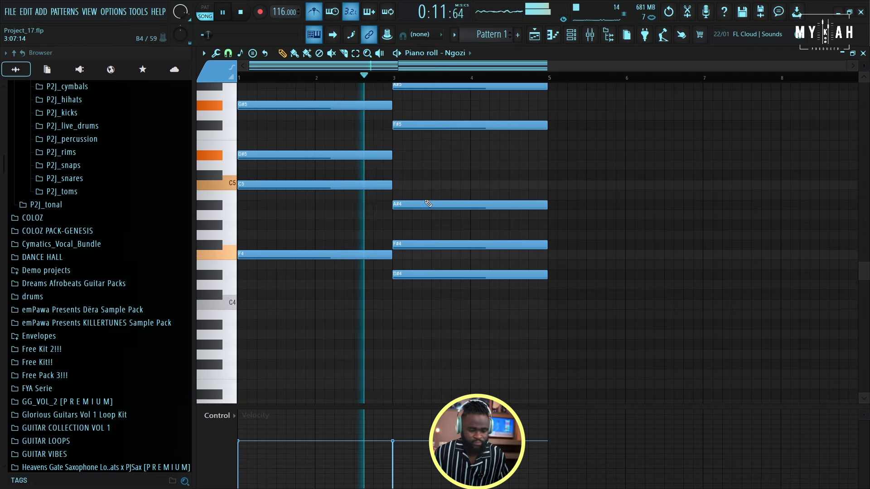
# - Open the velocity level-scaling dialog for the notes, then close it
pyautogui.hotkey('alt', 'e')
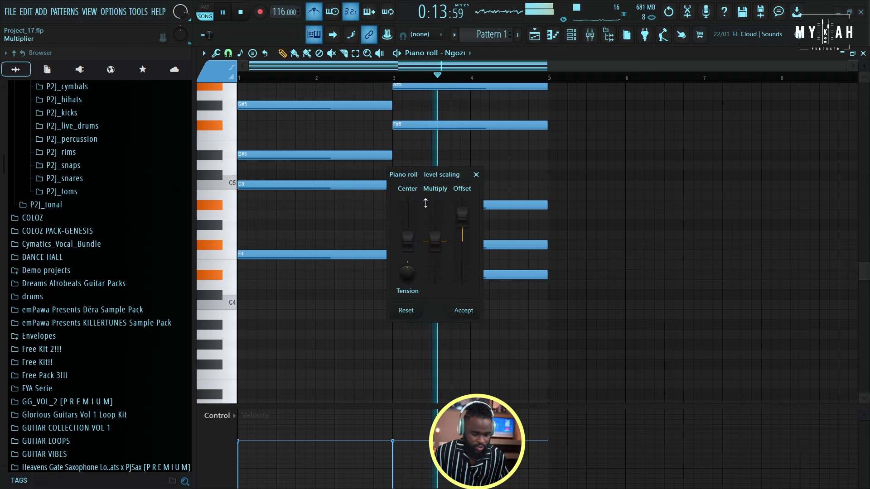
pyautogui.press('space')
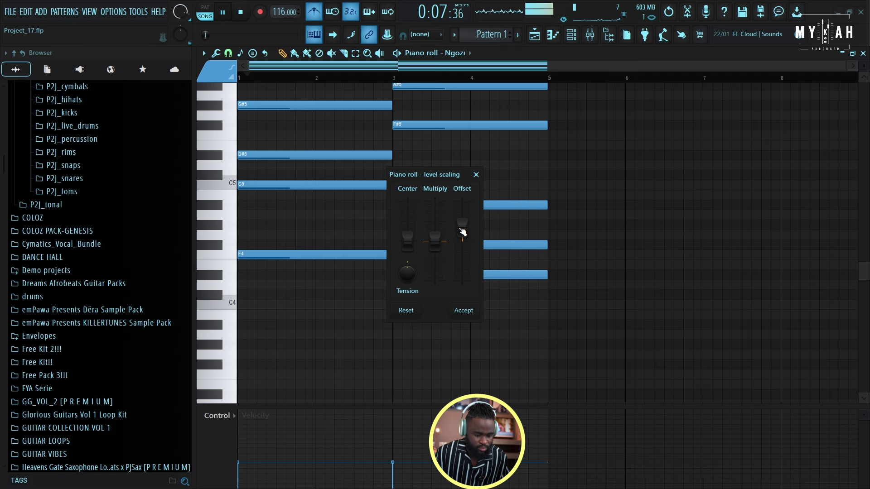
pyautogui.click(464, 311)
pyautogui.scroll(2, 431, 234)
pyautogui.scroll(3, 408, 225)
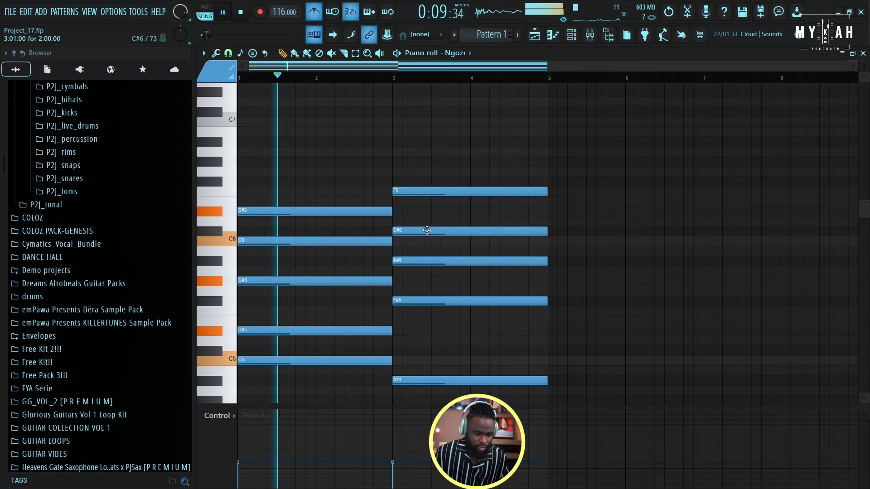
pyautogui.scroll(1, 290, 204)
pyautogui.press('space')
# - Add short G#6 notes at bar 1, near bar 2.5, and in bar 4
pyautogui.click(246, 196)
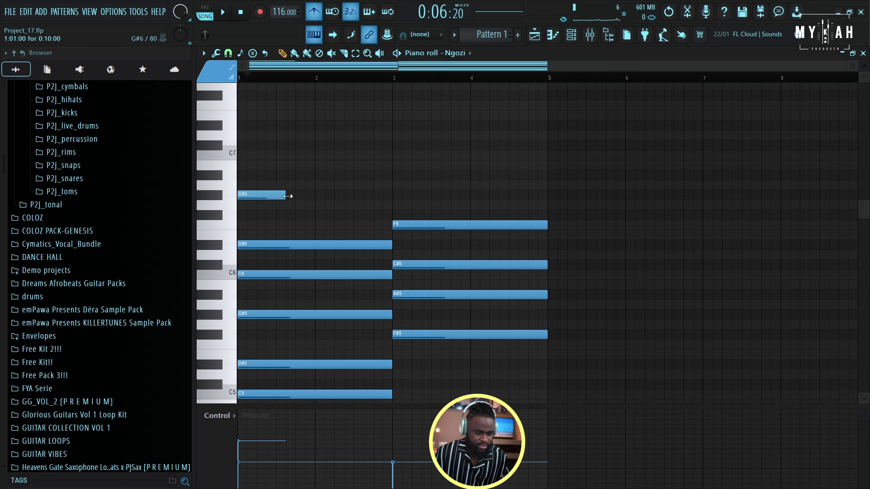
pyautogui.click(357, 196)
pyautogui.press('space')
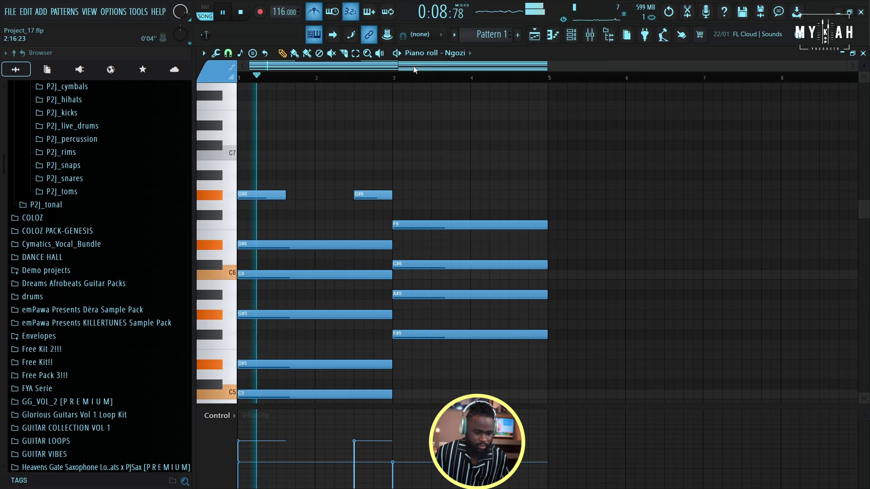
pyautogui.scroll(-3, 487, 163)
pyautogui.scroll(2, 487, 164)
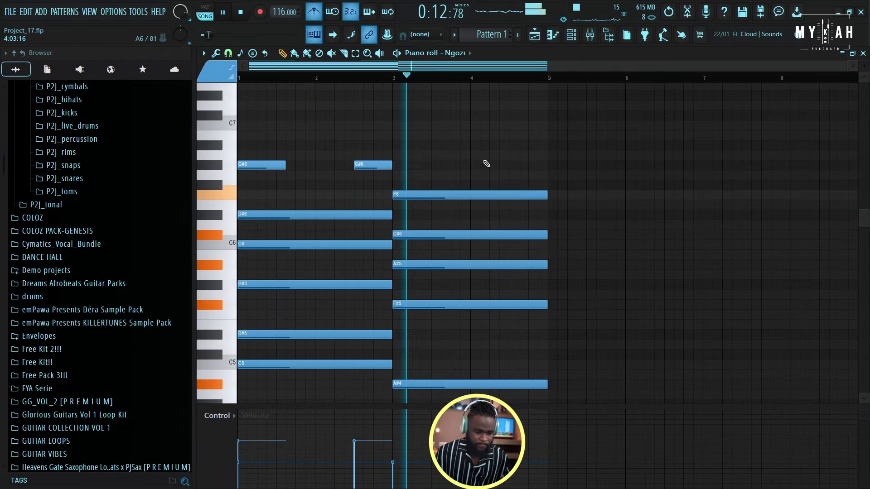
pyautogui.scroll(-1, 489, 159)
pyautogui.click(510, 135)
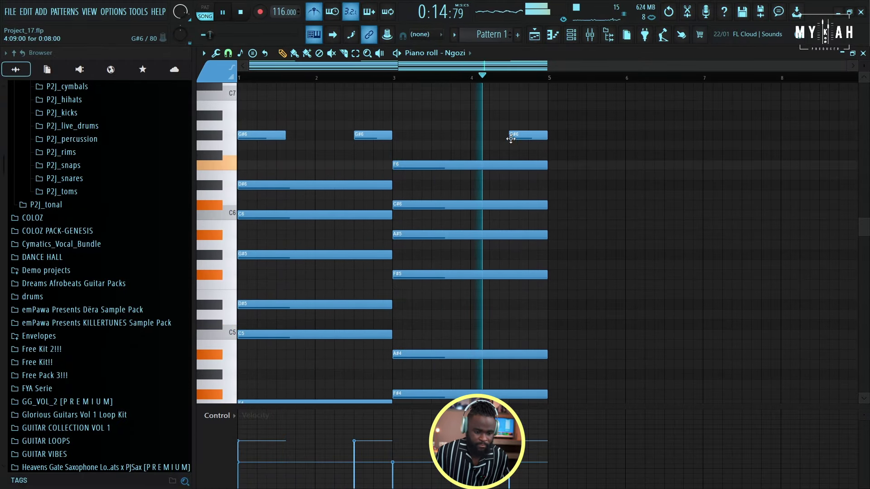
# - Repeat Pattern 1 along Track 2 up to bar 81 and play the arrangement
pyautogui.press('F5')
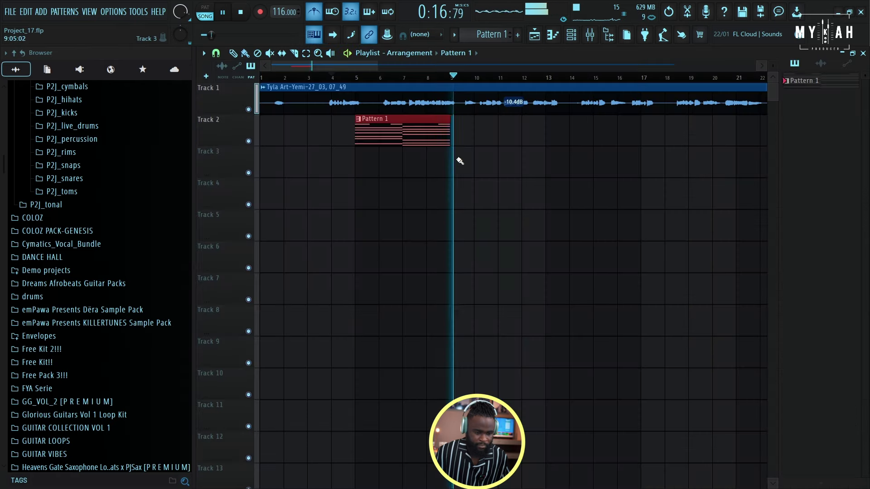
pyautogui.press('space')
pyautogui.scroll(-2, 449, 84)
pyautogui.scroll(-2, 388, 124)
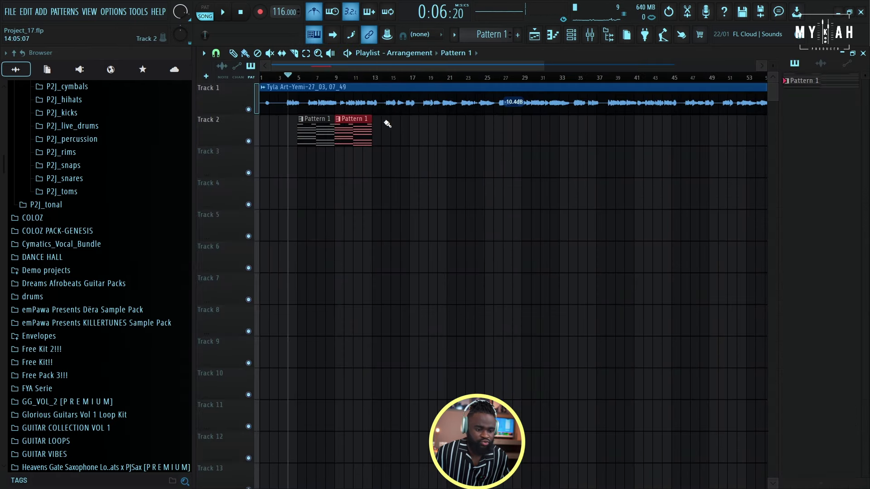
pyautogui.scroll(-1, 392, 80)
pyautogui.scroll(-1, 368, 103)
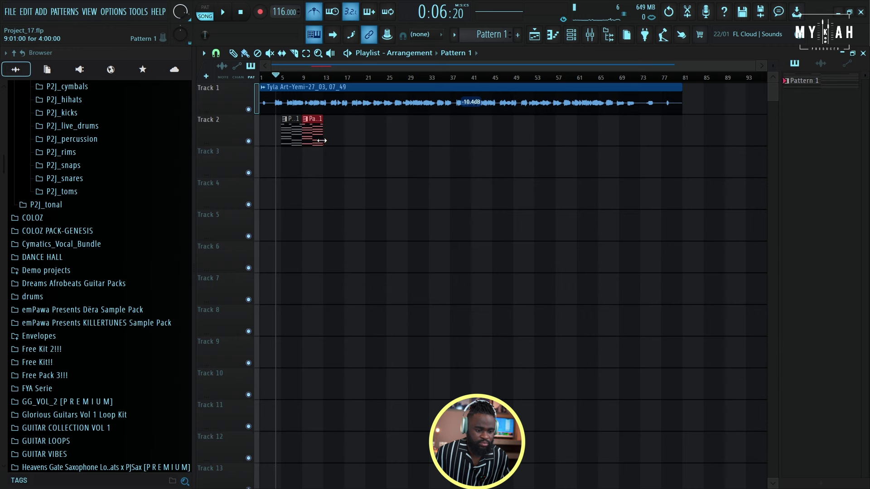
pyautogui.moveTo(328, 142); pyautogui.dragTo(673, 139)
pyautogui.press('space')
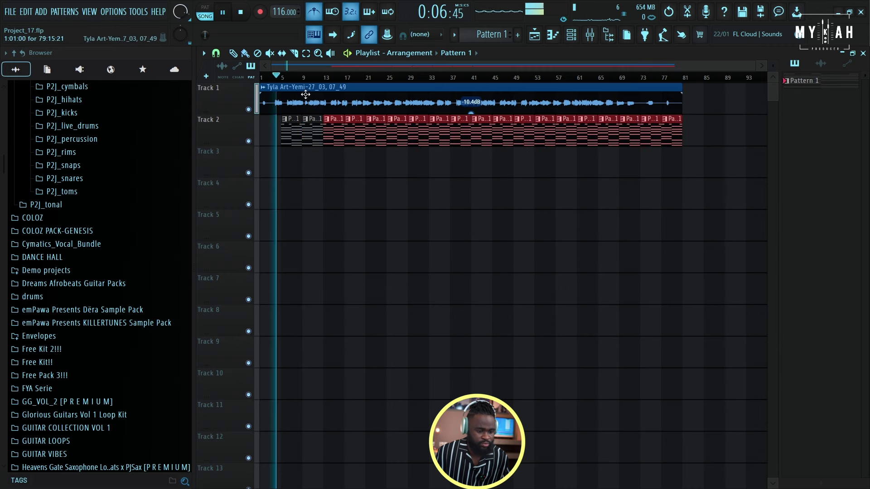
pyautogui.scroll(3, 315, 121)
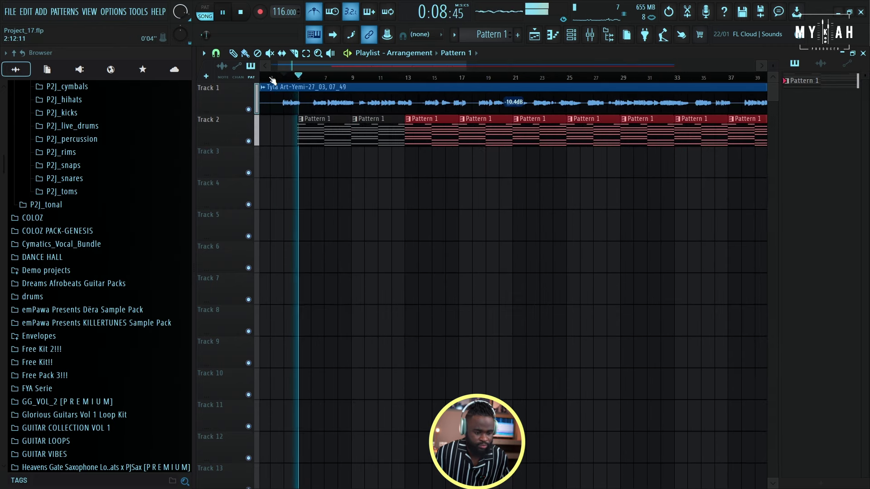
# - Add Parametric EQ 2 to the Ngozi insert, low-cutting near 101 Hz and dipping band 3 near 368 Hz
pyautogui.press('space')
pyautogui.click(571, 34)
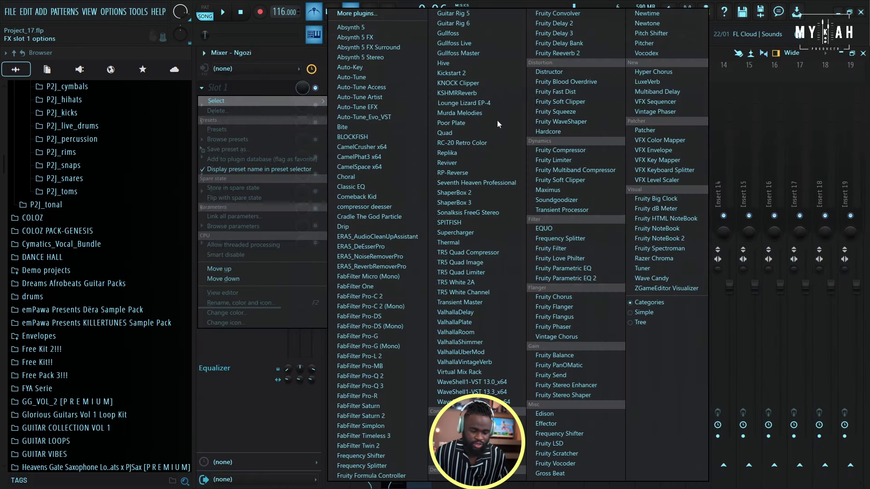
pyautogui.click(565, 278)
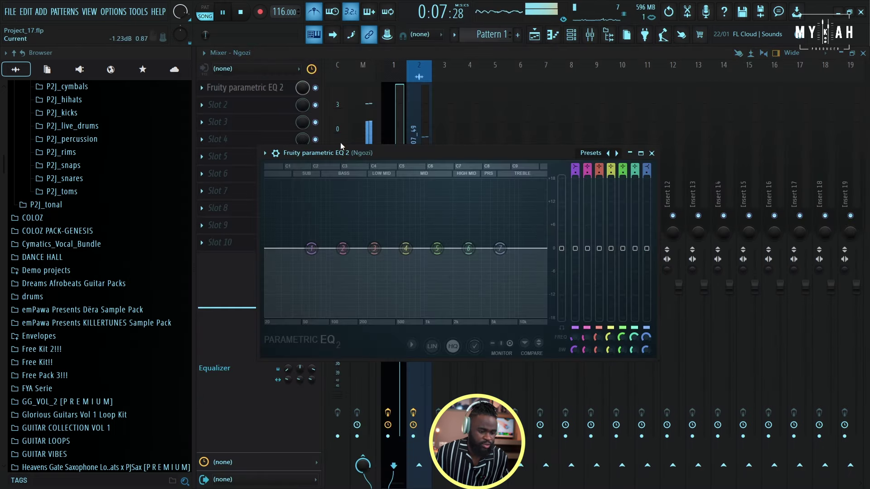
pyautogui.moveTo(341, 152); pyautogui.dragTo(272, 94)
pyautogui.moveTo(242, 190)
pyautogui.mouseDown()
pyautogui.moveTo(233, 223)
pyautogui.moveTo(260, 256)
pyautogui.mouseUp()
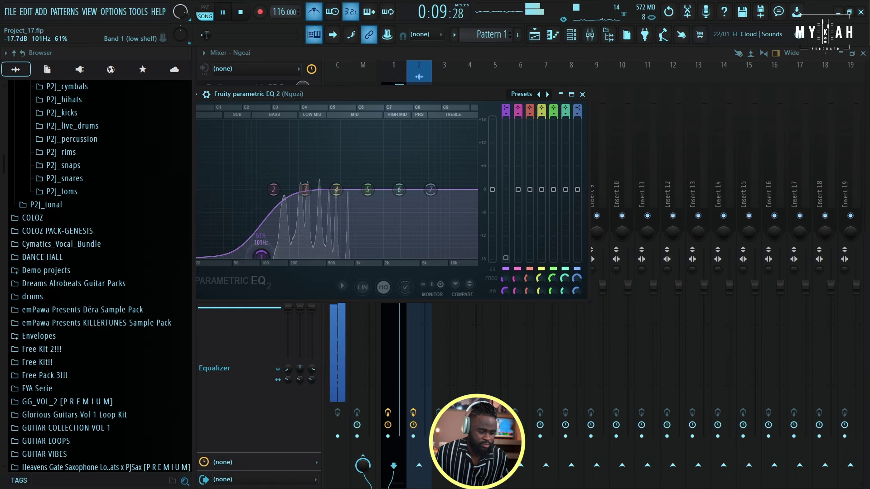
pyautogui.rightClick(262, 258)
pyautogui.click(262, 260)
pyautogui.moveTo(337, 190)
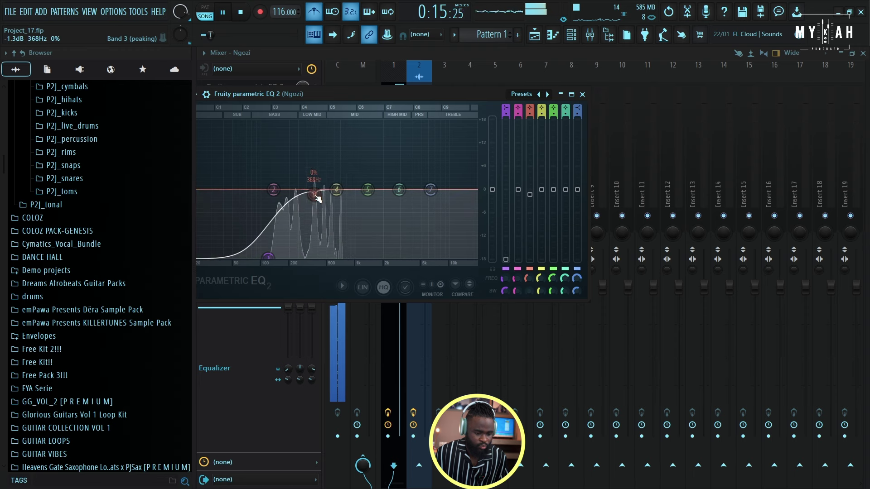
pyautogui.moveTo(305, 188); pyautogui.dragTo(336, 198)
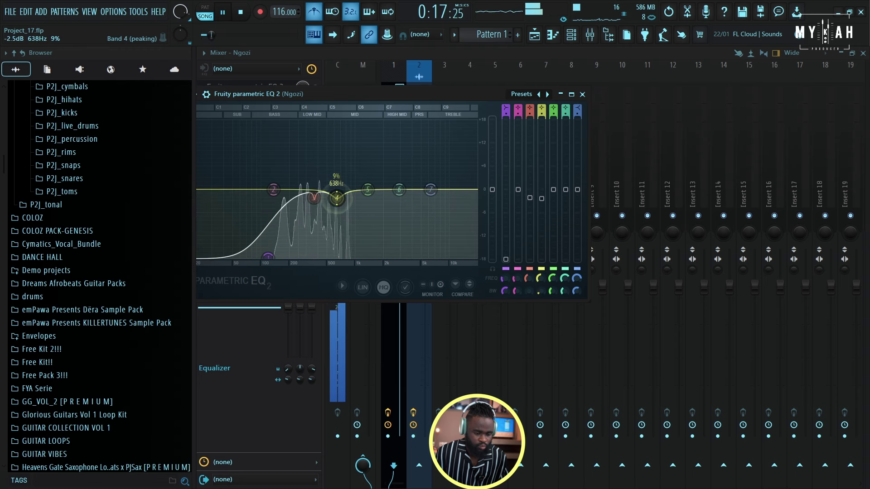
pyautogui.click(534, 35)
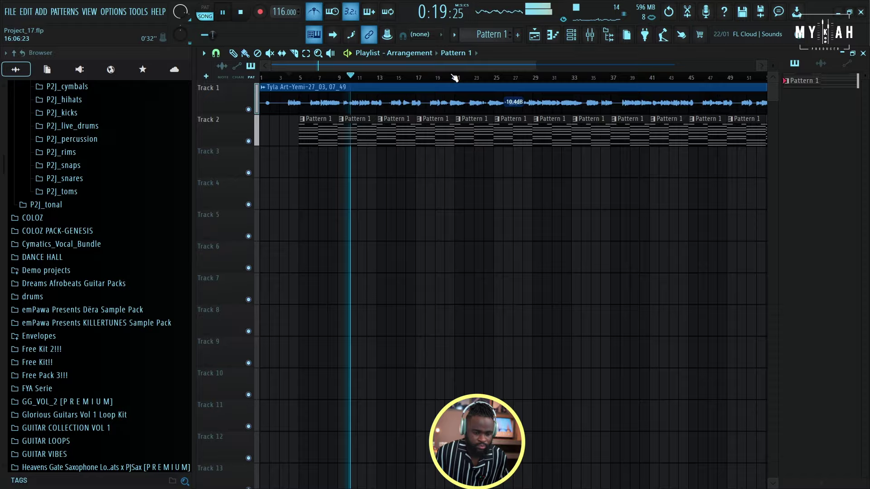
# - Create a new pattern named 'melodies'
pyautogui.press('space')
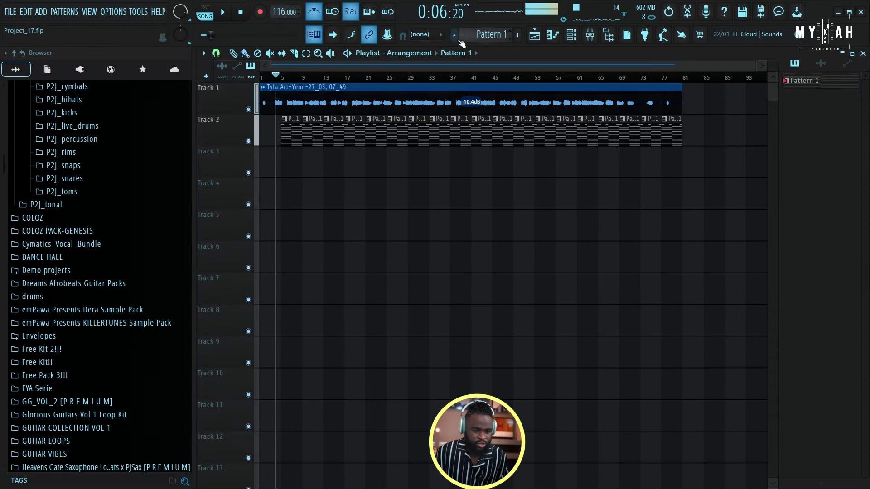
pyautogui.click(454, 36)
pyautogui.click(510, 48)
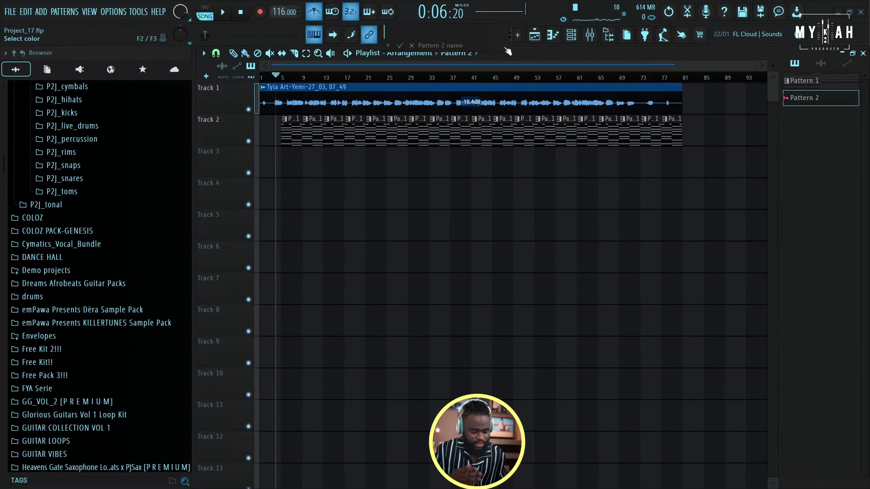
pyautogui.write('melodies')
pyautogui.press('Return')
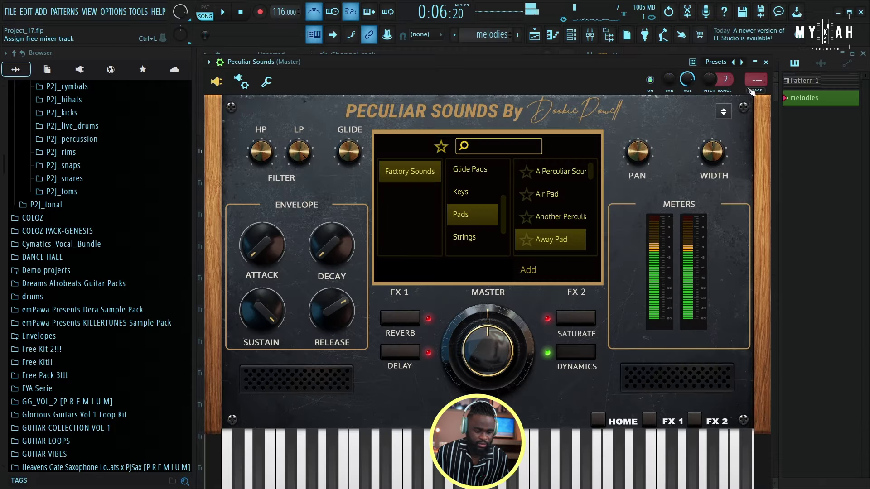
# - Route Peculiar Sounds to its own mixer track with a saved vocal FX chain and Parametric EQ in slot 7
pyautogui.click(759, 93)
pyautogui.click(204, 53)
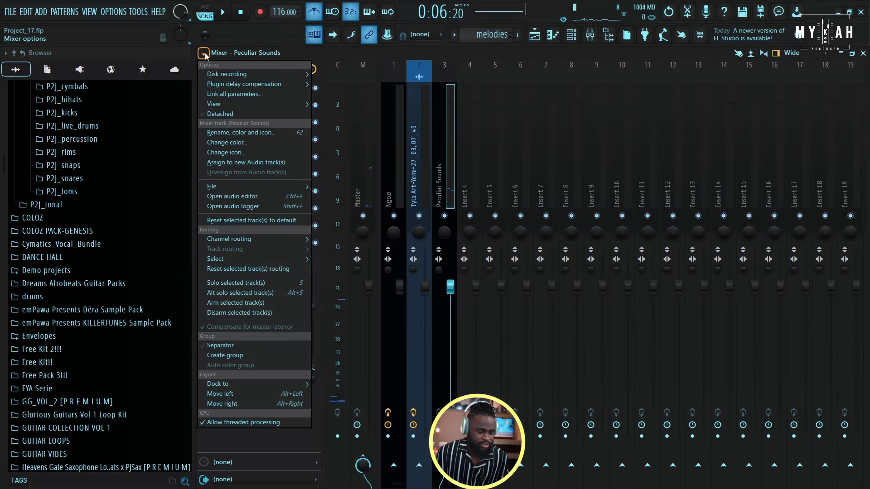
pyautogui.click(357, 457)
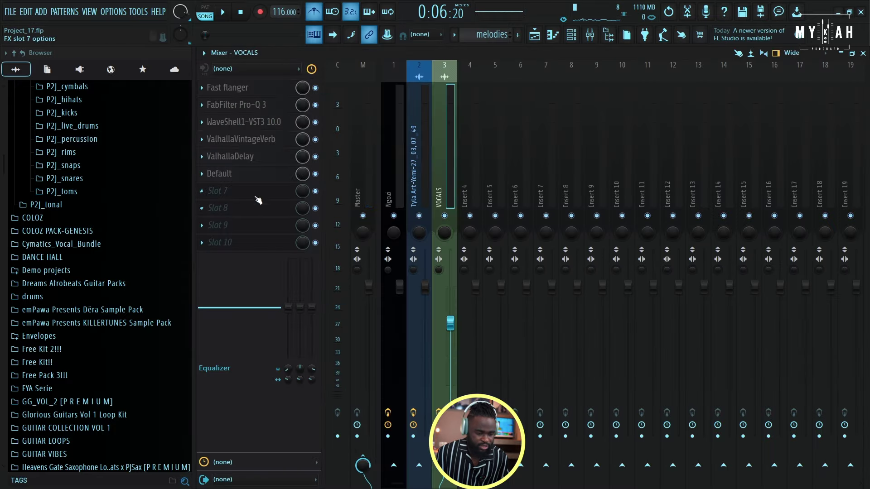
pyautogui.click(224, 191)
pyautogui.click(612, 190)
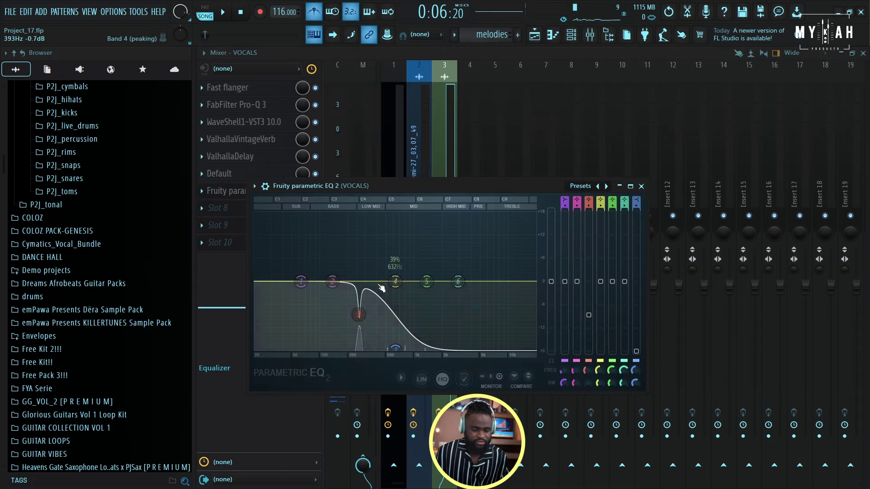
pyautogui.click(536, 38)
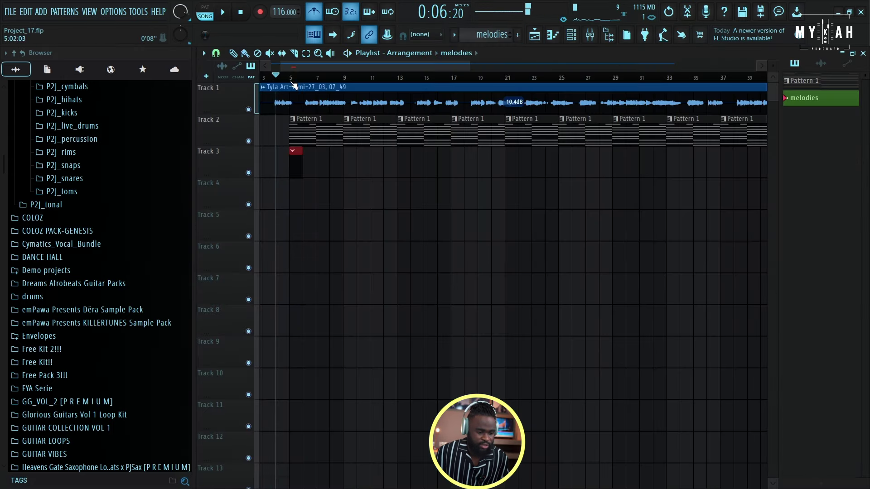
# - Draw G#6, a half-bar G#6, F6, G#6 and C6 notes in the melodies pattern
pyautogui.doubleClick(309, 164)
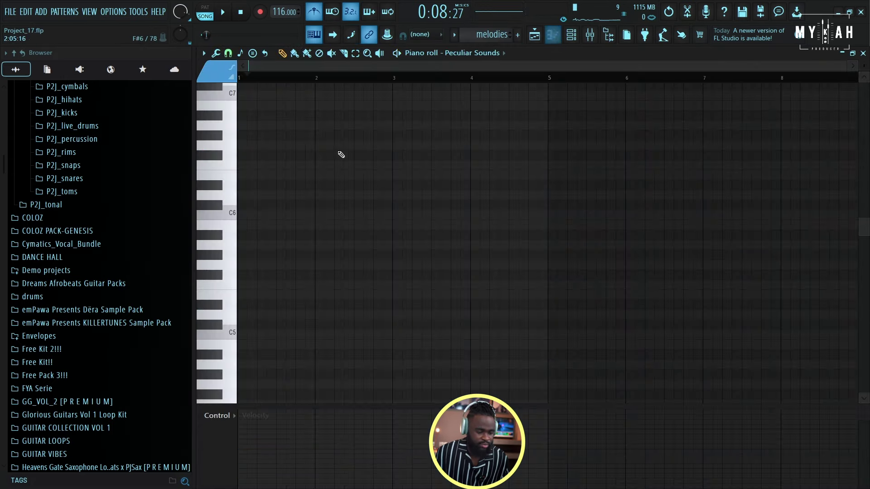
pyautogui.click(303, 134)
pyautogui.scroll(3, 292, 74)
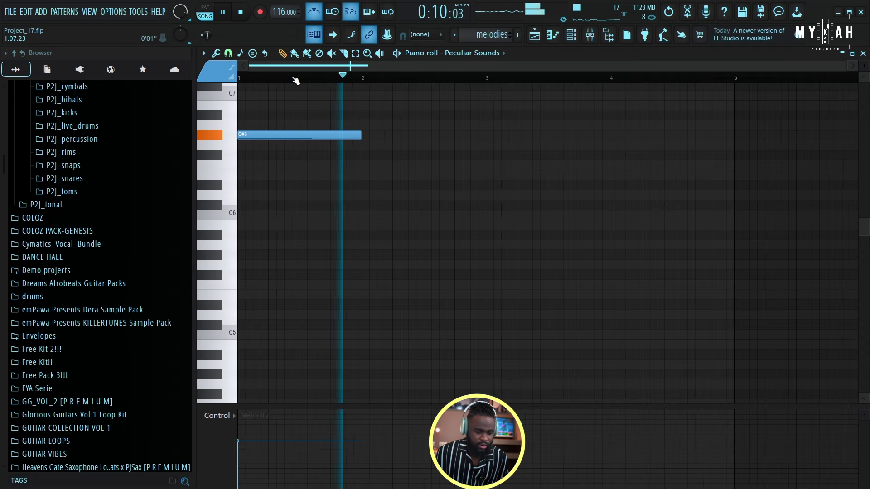
pyautogui.click(426, 136)
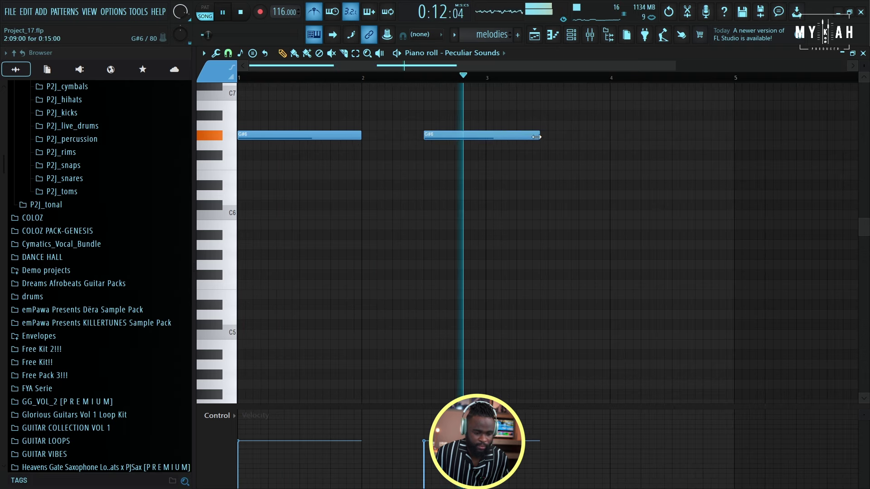
pyautogui.moveTo(547, 135); pyautogui.dragTo(486, 135)
pyautogui.click(486, 165)
pyautogui.scroll(-2, 460, 92)
pyautogui.scroll(-1, 459, 92)
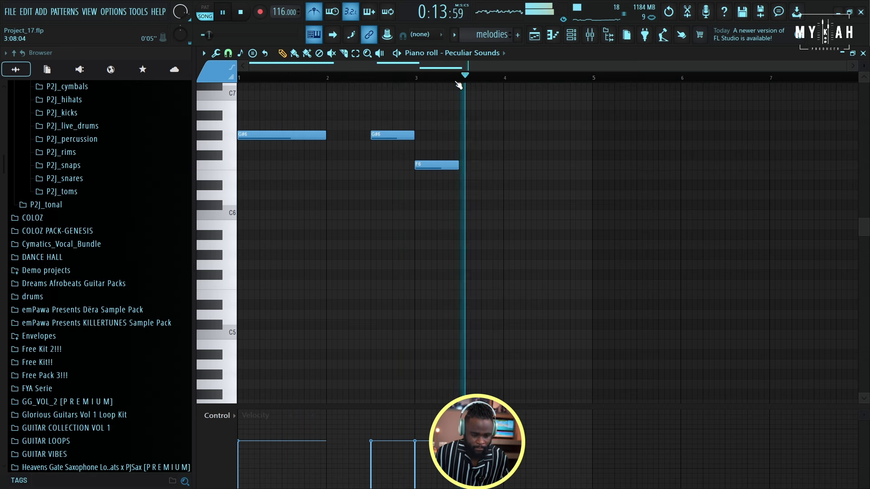
pyautogui.click(552, 135)
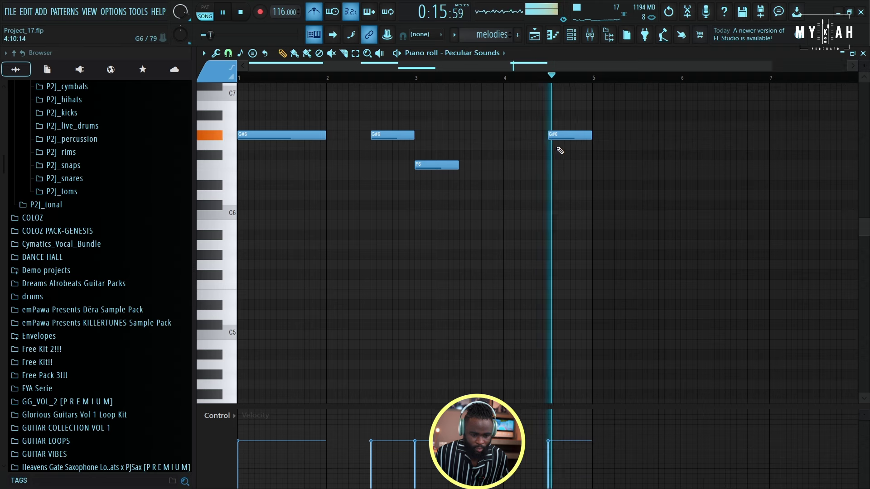
pyautogui.click(552, 215)
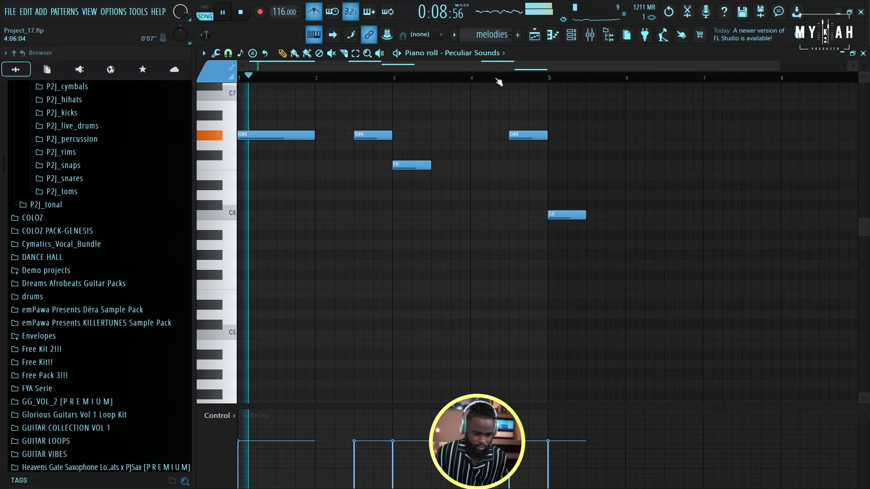
pyautogui.scroll(-1, 526, 72)
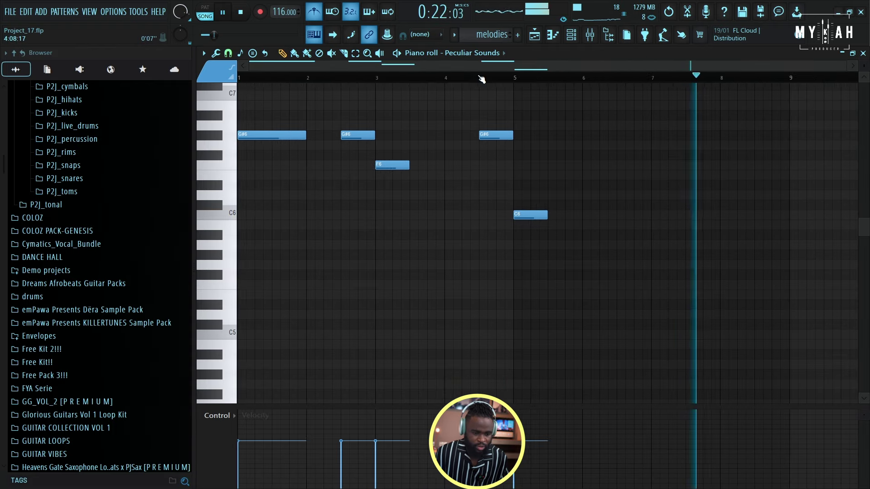
pyautogui.press('space')
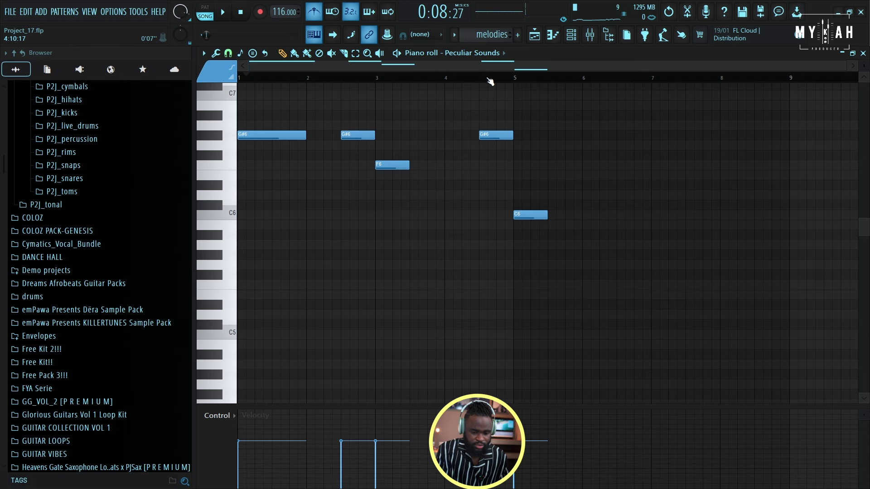
pyautogui.press('F5')
pyautogui.press('space')
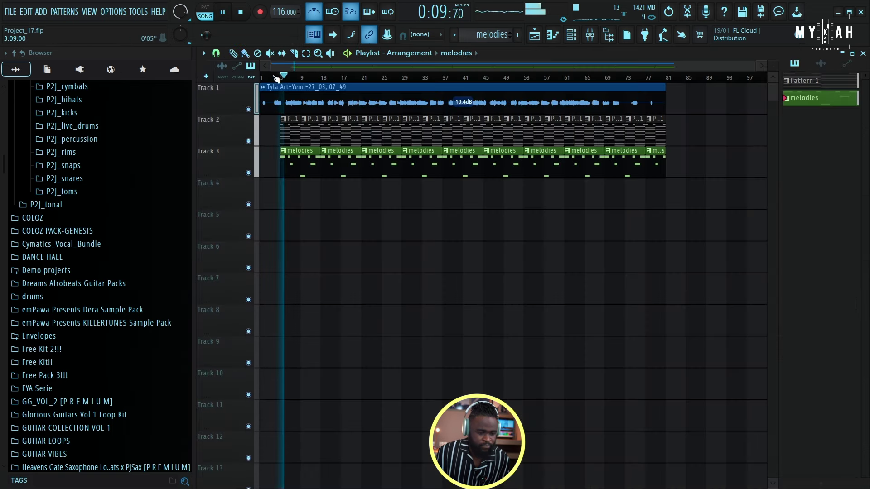
# - Place Amapiano Shaker Loops 1 on Track 4 at bar 5 and repeat it to bar 59
pyautogui.press('space')
pyautogui.scroll(2, 276, 77)
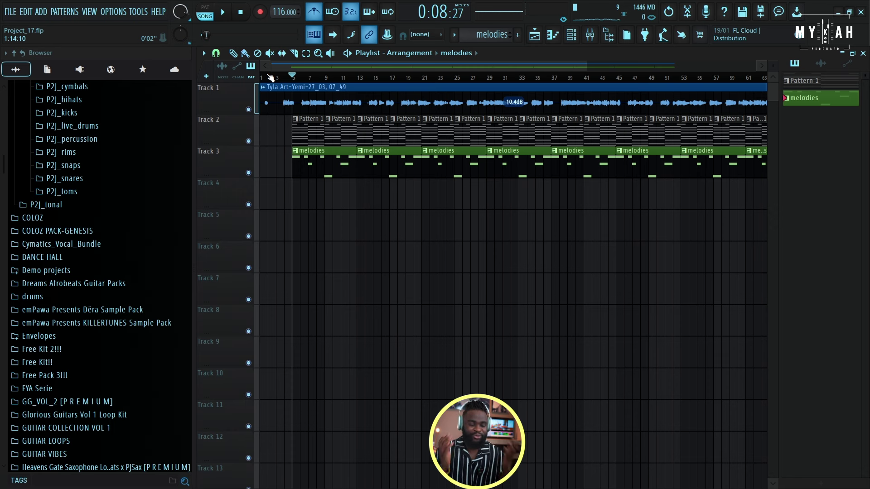
pyautogui.click(573, 35)
pyautogui.scroll(-5, 121, 283)
pyautogui.scroll(-5, 117, 287)
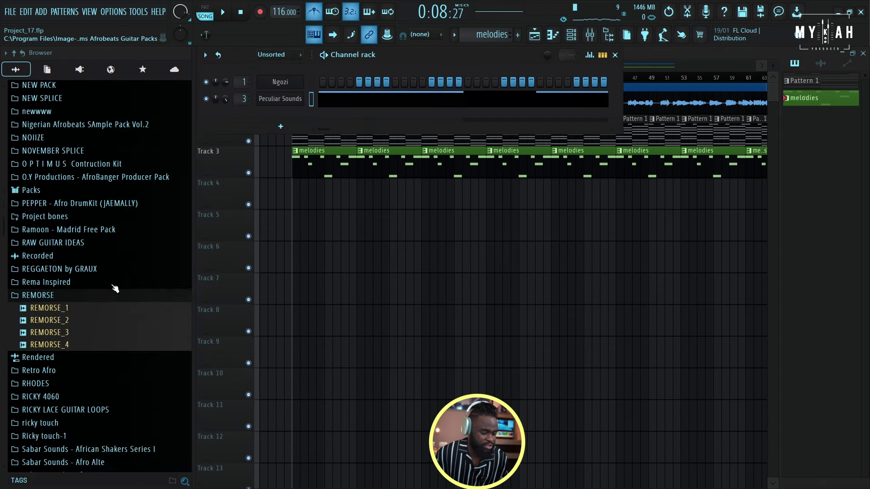
pyautogui.scroll(-5, 116, 287)
pyautogui.scroll(-3, 115, 289)
pyautogui.scroll(5, 115, 289)
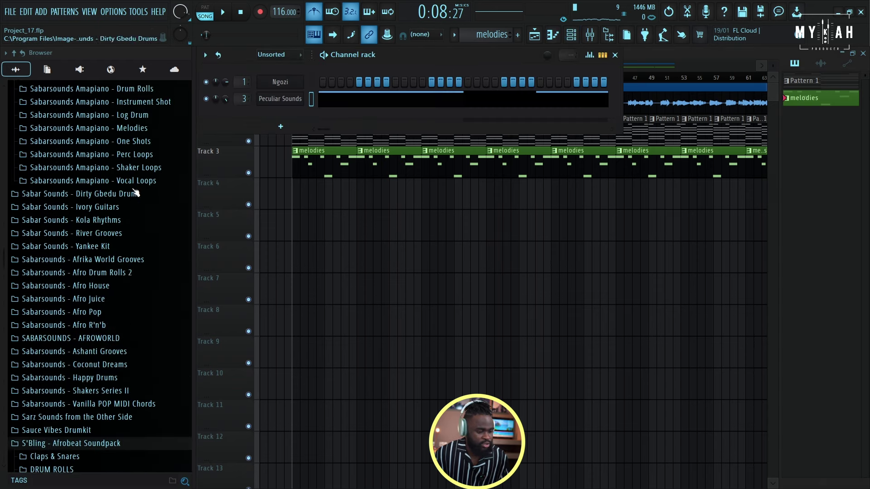
pyautogui.click(95, 167)
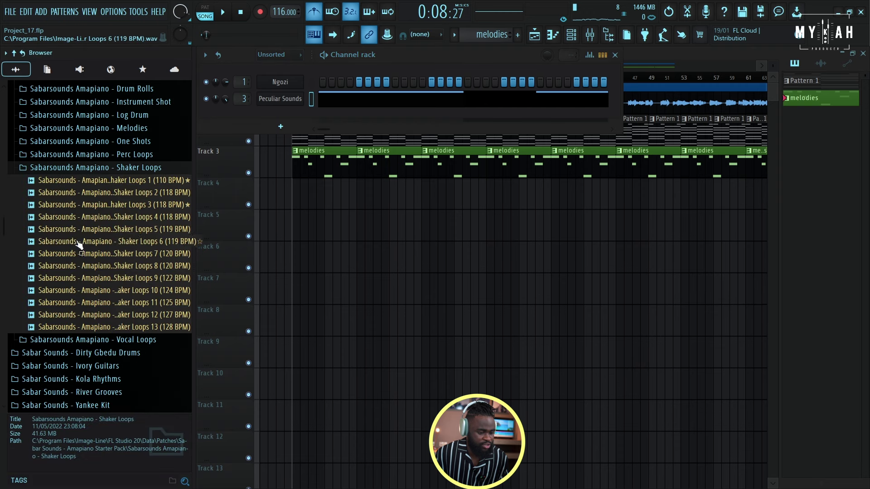
pyautogui.moveTo(102, 180); pyautogui.dragTo(309, 207)
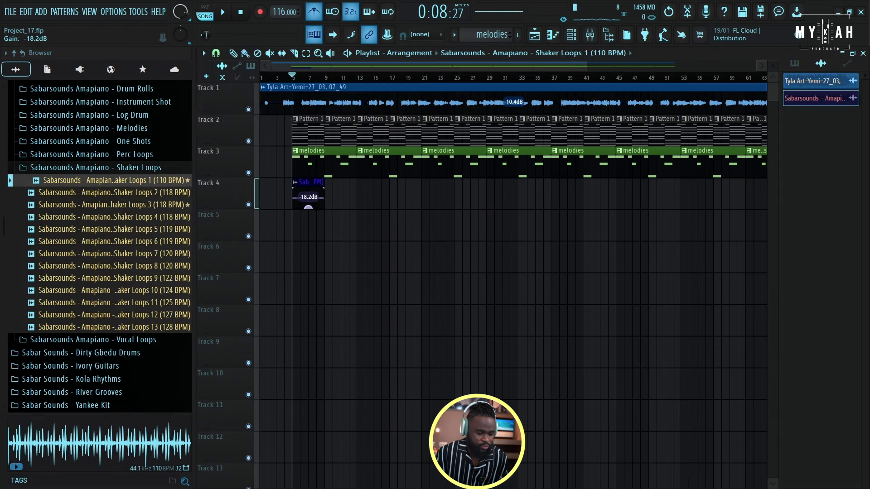
pyautogui.press('space')
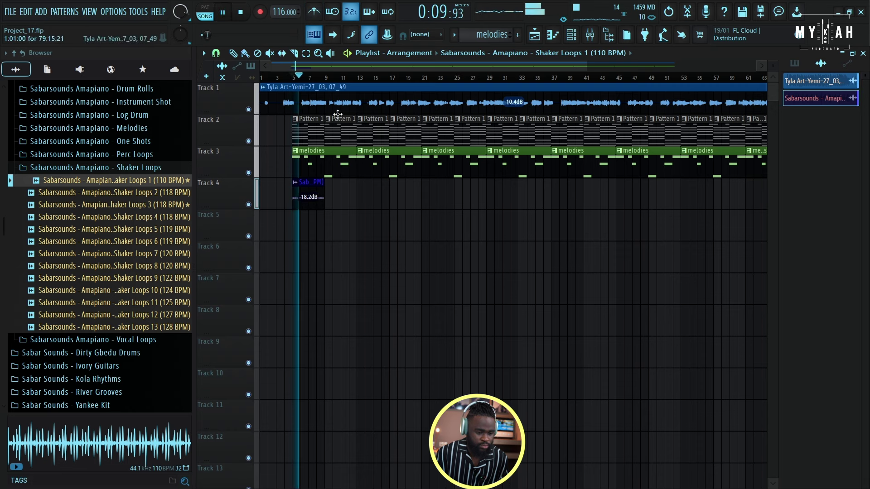
pyautogui.moveTo(329, 206); pyautogui.dragTo(741, 197)
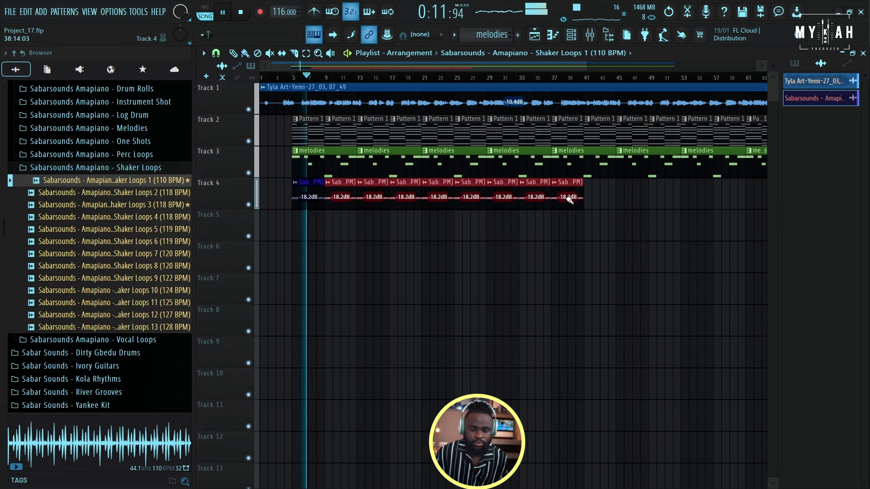
pyautogui.scroll(-2, 561, 83)
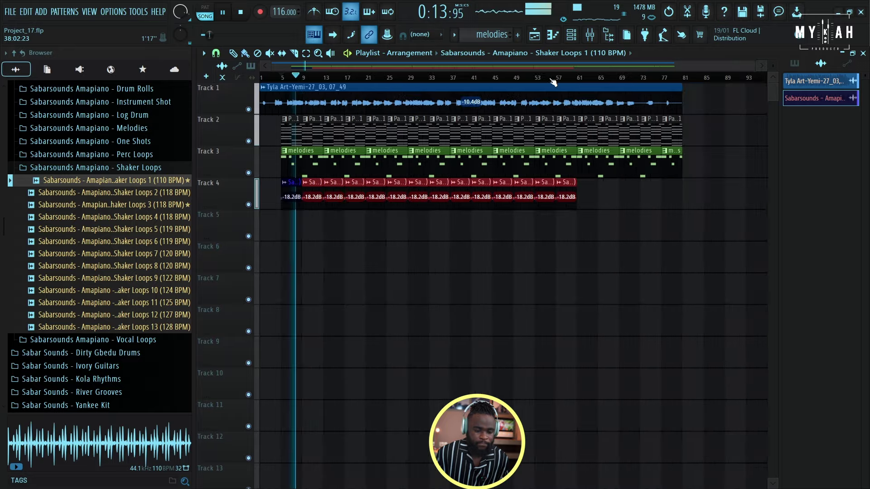
pyautogui.scroll(-2, 574, 136)
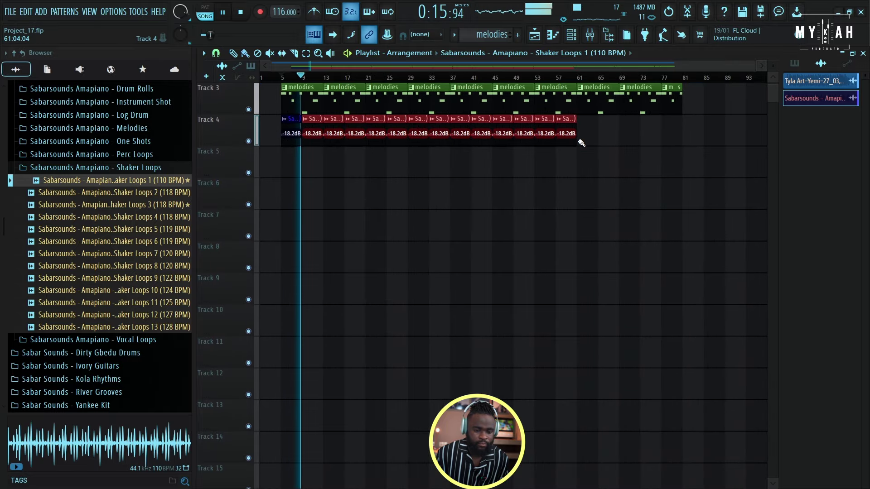
pyautogui.moveTo(581, 142); pyautogui.dragTo(618, 126)
# - Add two Tyla Snare hits, one Tyla Snare 2 hit, and one Tyla Conga hit
pyautogui.press('space')
pyautogui.press('F6')
pyautogui.scroll(2, 197, 199)
pyautogui.scroll(10, 70, 214)
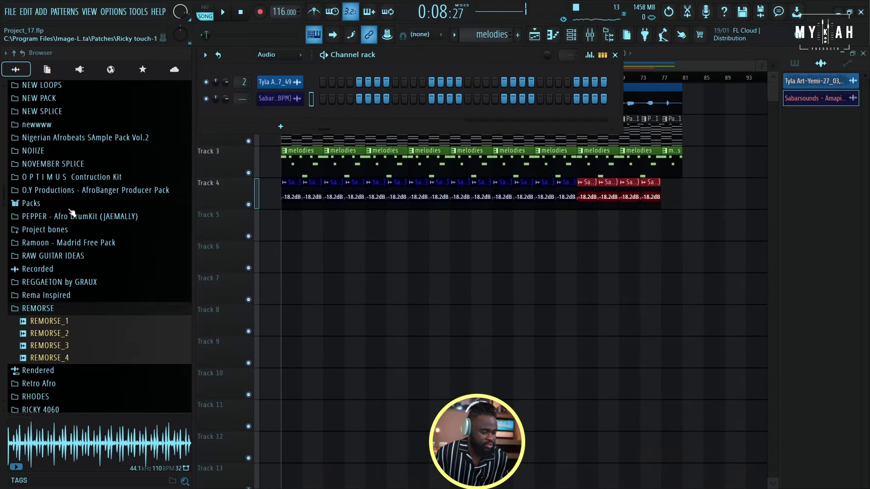
pyautogui.scroll(10, 69, 214)
pyautogui.scroll(10, 69, 214)
pyautogui.scroll(10, 71, 213)
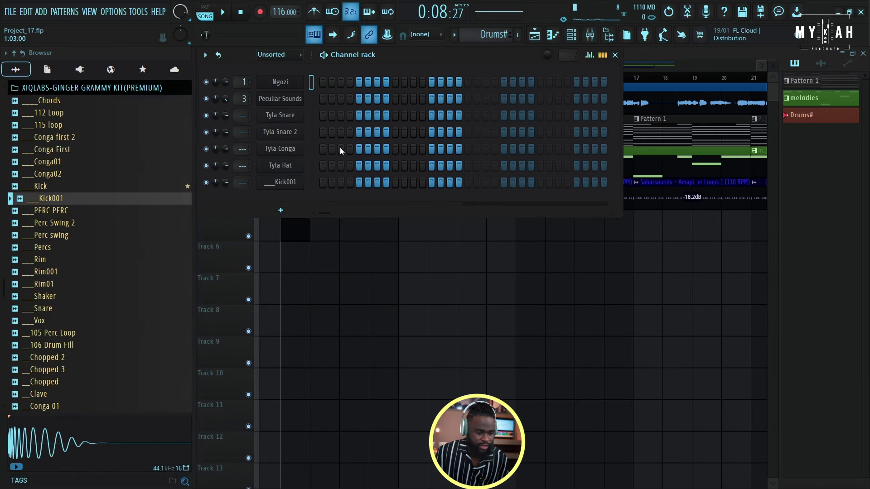
pyautogui.click(350, 115)
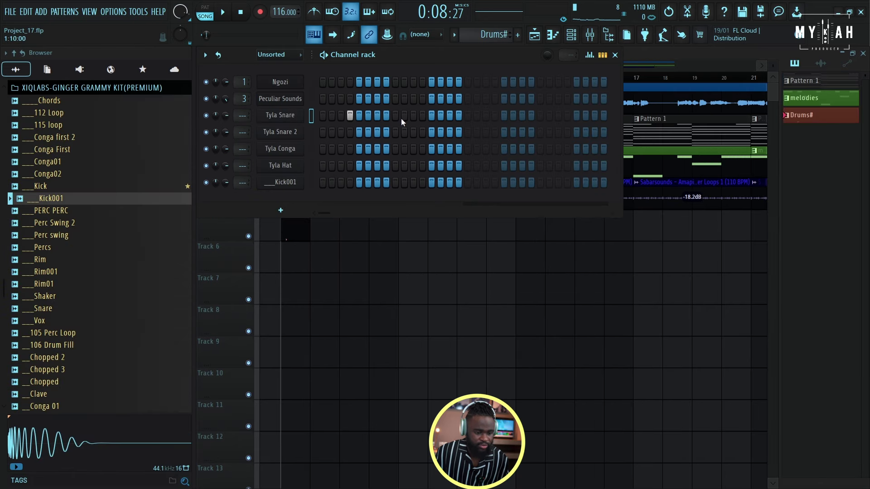
pyautogui.click(432, 117)
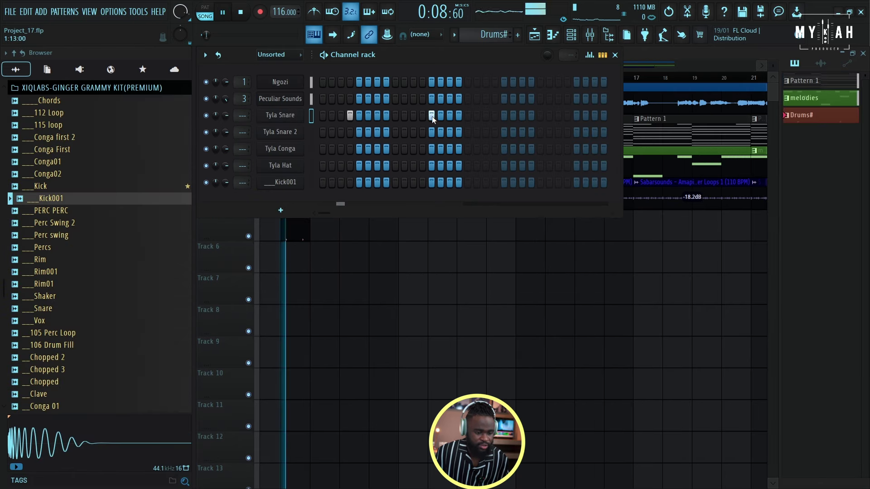
pyautogui.click(377, 133)
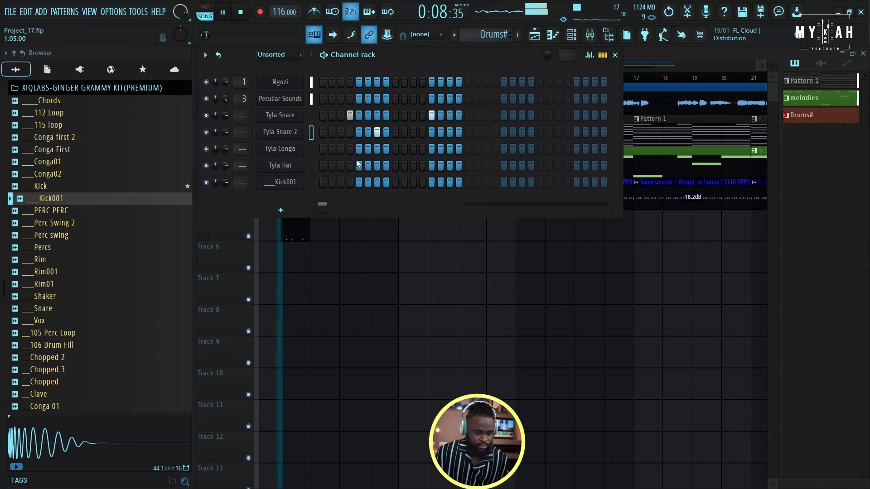
pyautogui.click(449, 152)
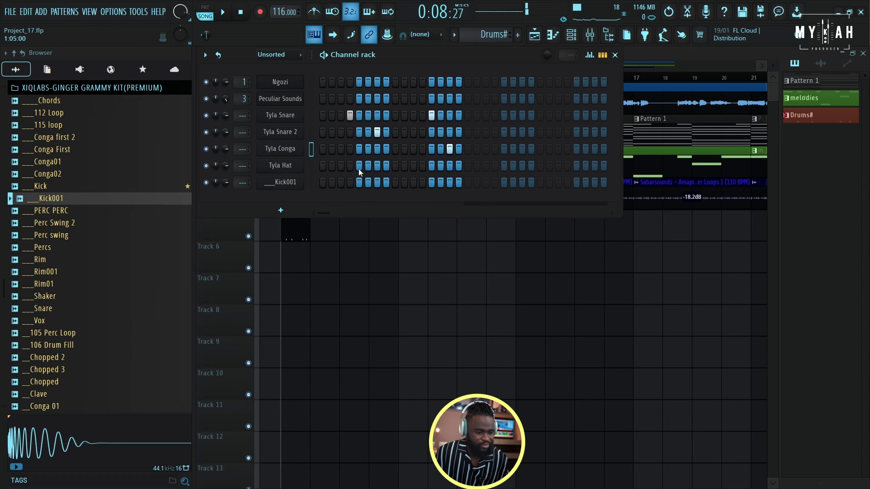
# - Add two Tyla Hat hits and Kick001 hits on steps 1 and 17, then play the pattern
pyautogui.click(386, 167)
pyautogui.press('space')
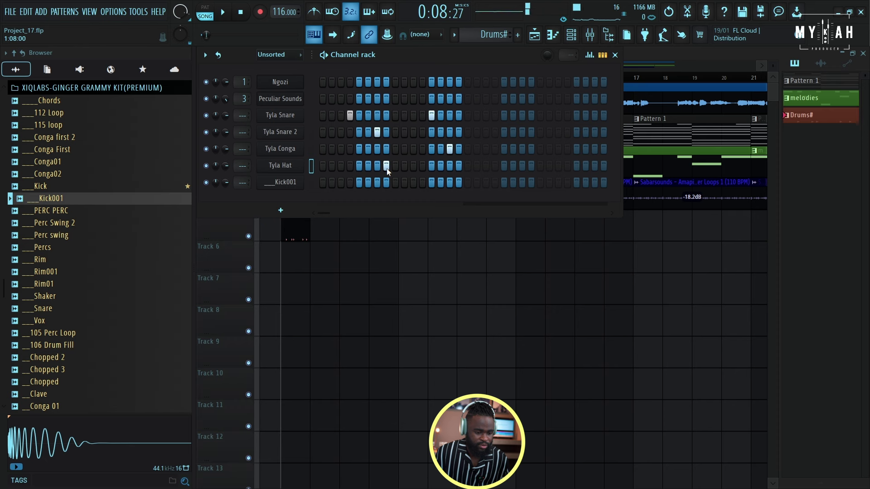
pyautogui.click(395, 165)
pyautogui.click(323, 183)
pyautogui.click(414, 182)
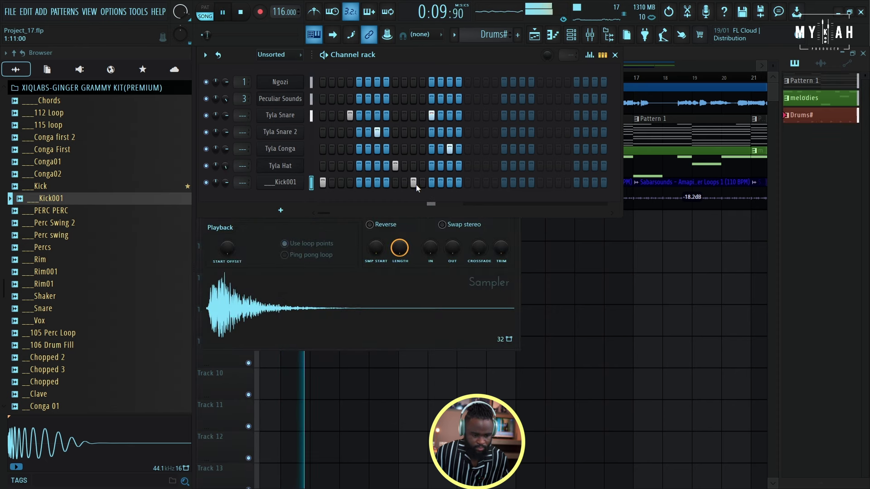
pyautogui.click(468, 182)
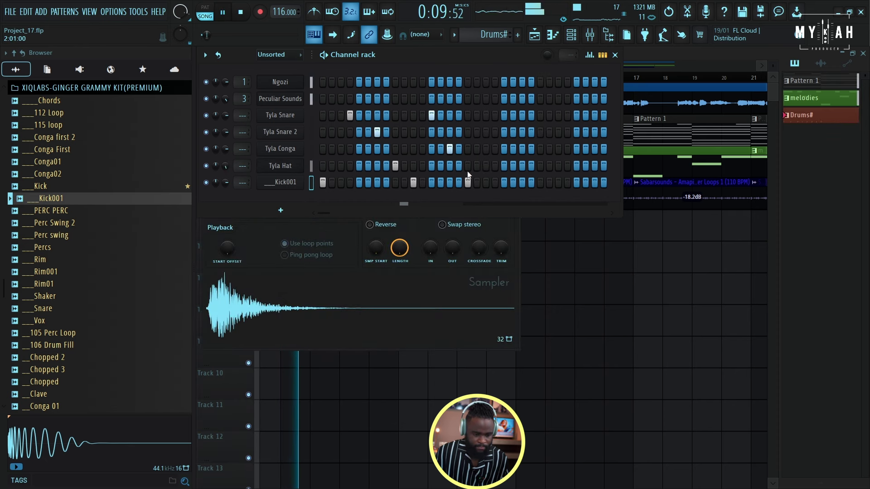
pyautogui.press('space')
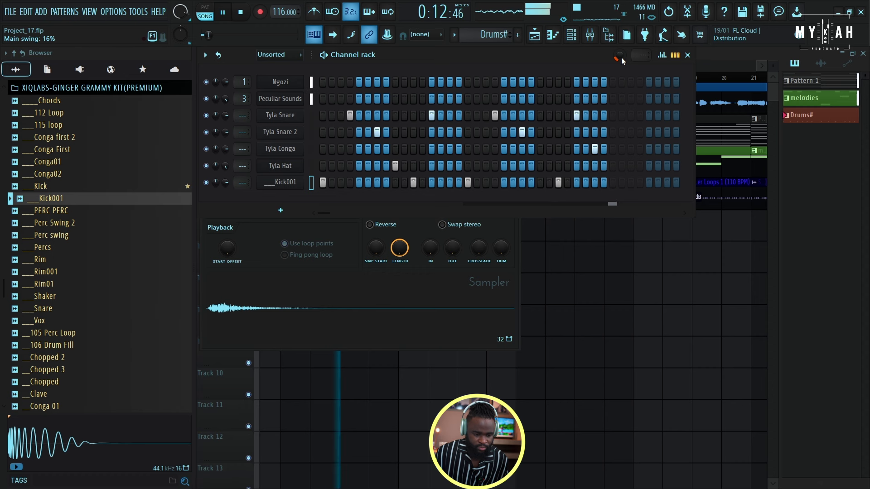
pyautogui.press('space')
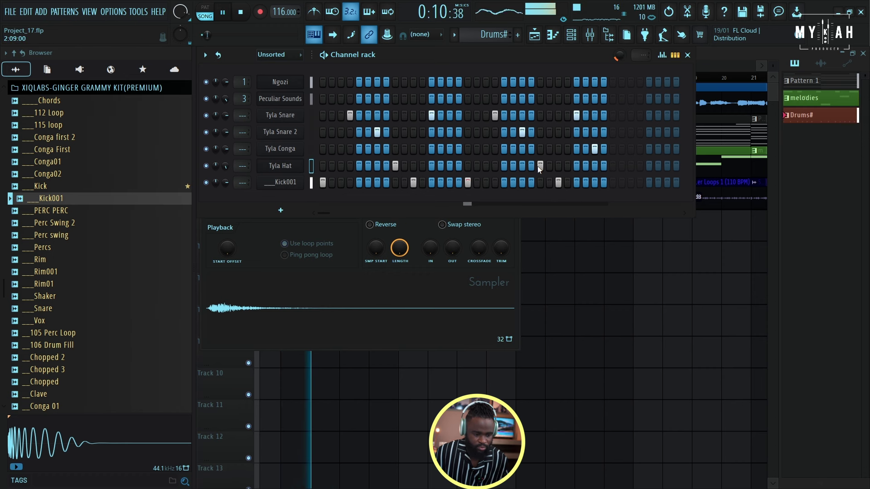
pyautogui.press('space')
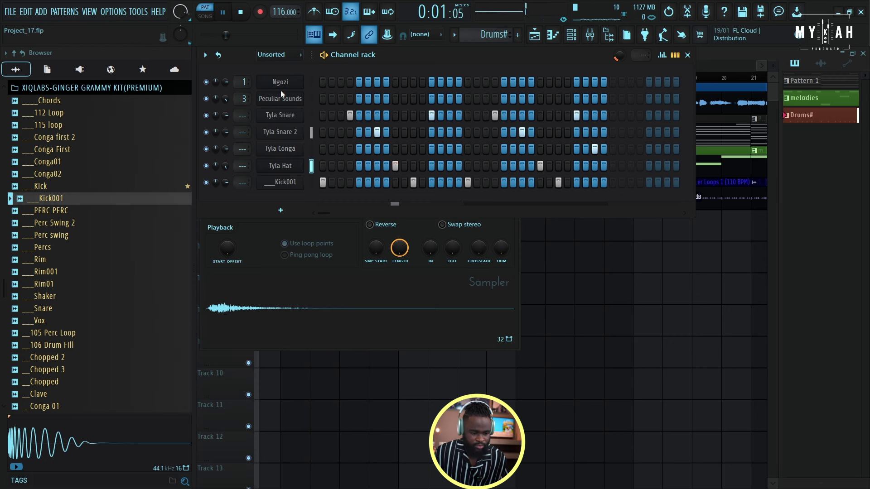
# - Review the Tyla Snare and Tyla Snare 2 notes in the piano roll during playback
pyautogui.rightClick(281, 120)
pyautogui.click(325, 116)
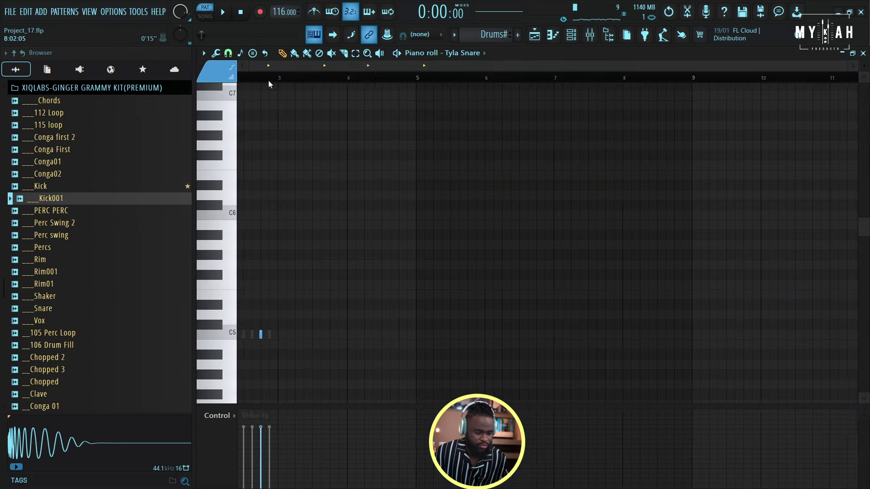
pyautogui.press('space')
pyautogui.press('F6')
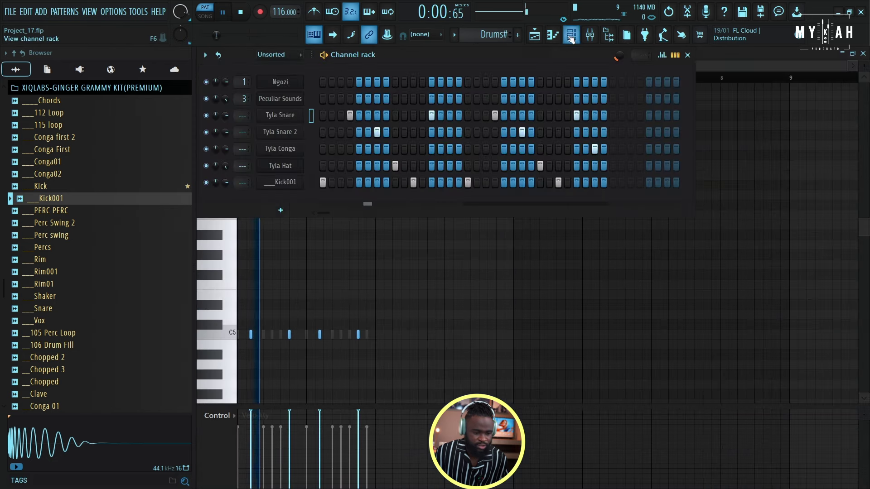
pyautogui.rightClick(311, 126)
pyautogui.click(327, 131)
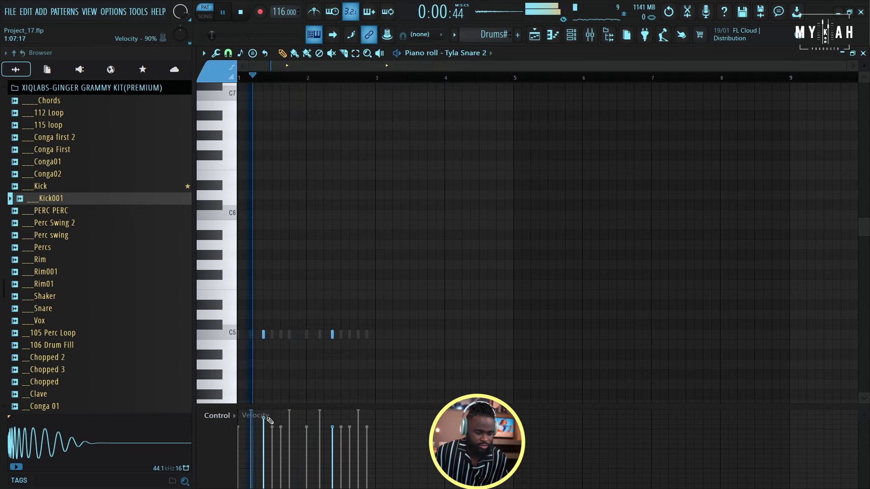
pyautogui.press('F6')
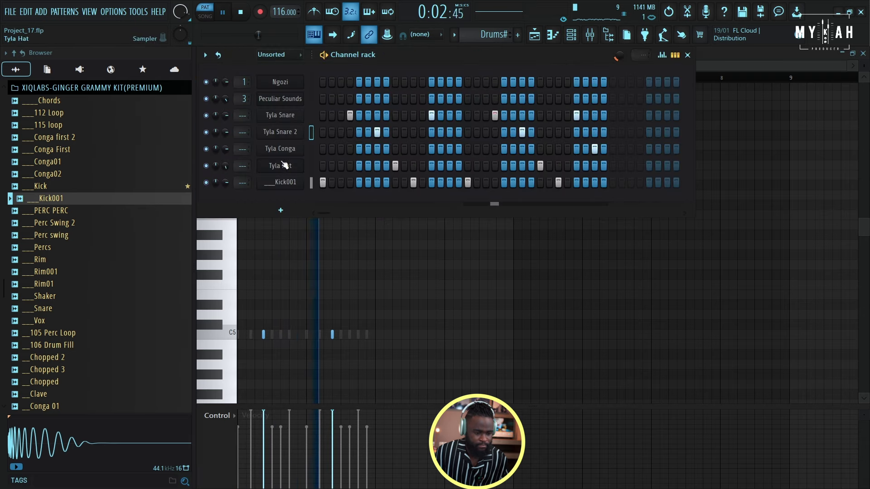
# - Review the Tyla Conga, Tyla Hat and Kick001 notes in the piano roll
pyautogui.rightClick(307, 147)
pyautogui.click(322, 149)
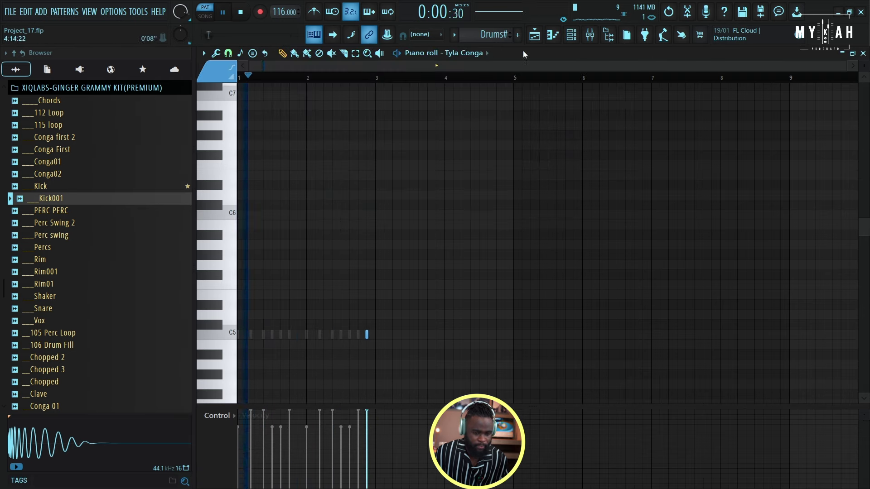
pyautogui.press('F6')
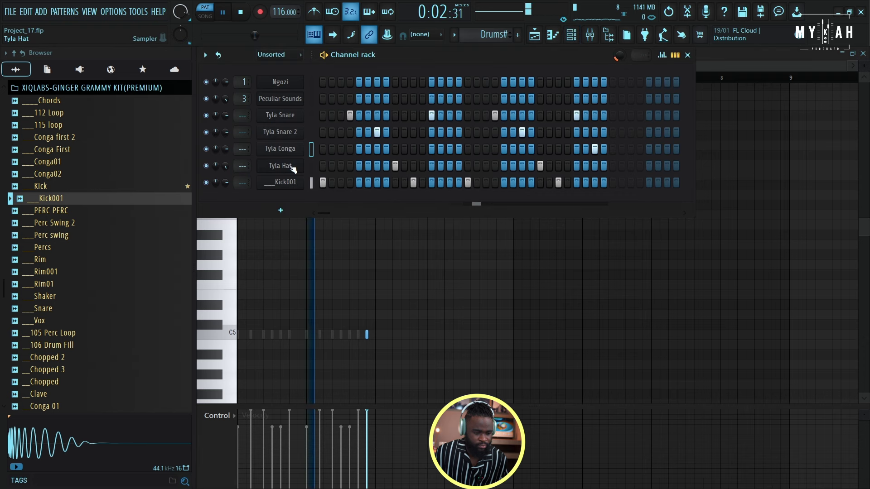
pyautogui.rightClick(294, 163)
pyautogui.click(323, 164)
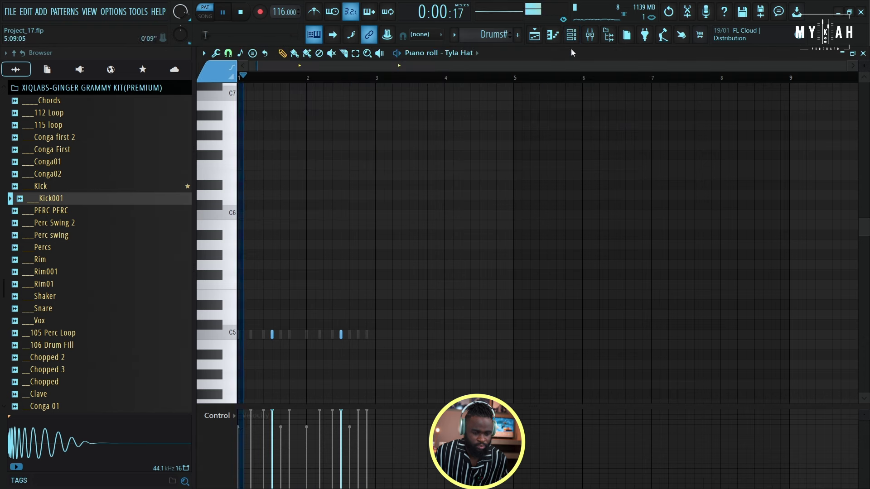
pyautogui.press('F6')
pyautogui.rightClick(308, 181)
pyautogui.click(323, 181)
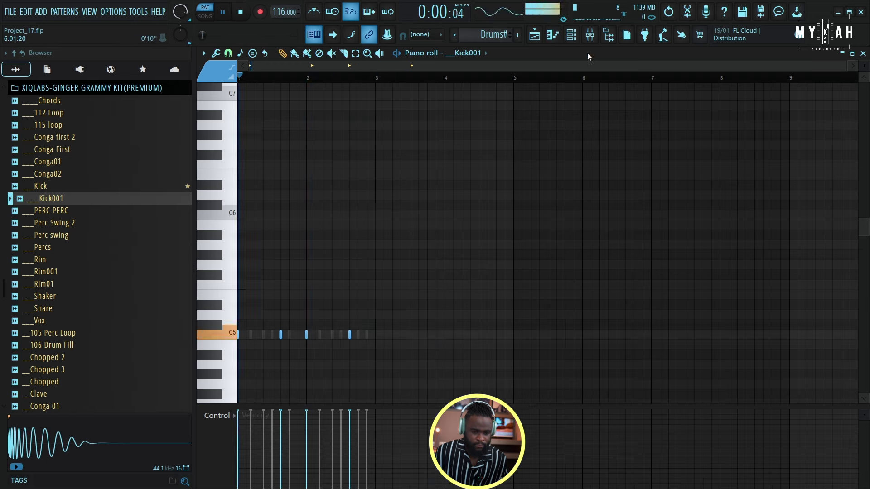
# - Load Fruity Soft Clipper into the master's first mixer slot, then return to the playlist
pyautogui.click(590, 34)
pyautogui.click(208, 90)
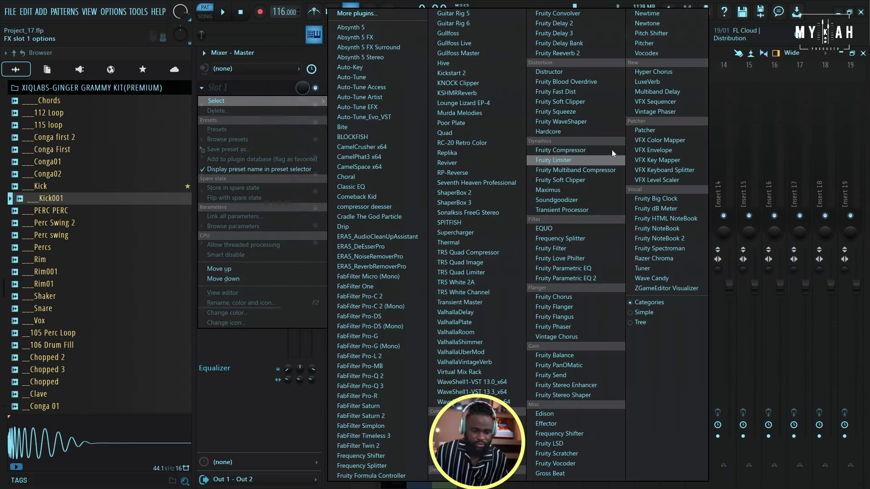
pyautogui.click(594, 104)
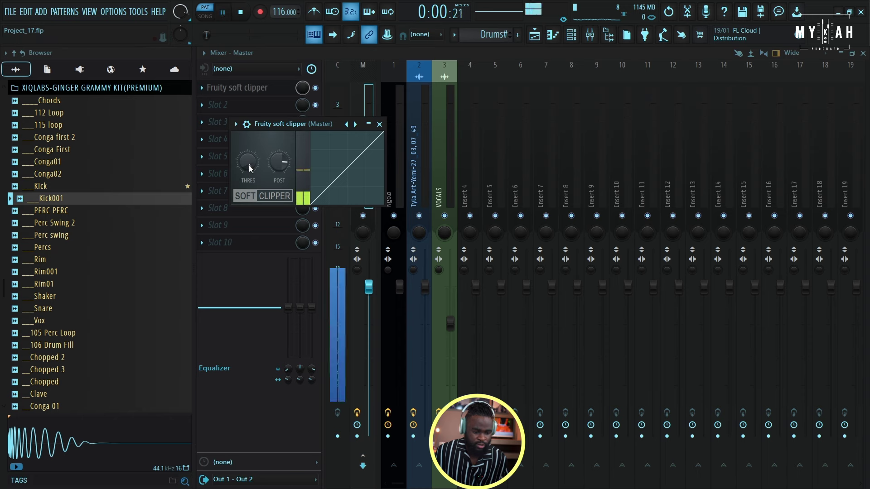
pyautogui.click(535, 35)
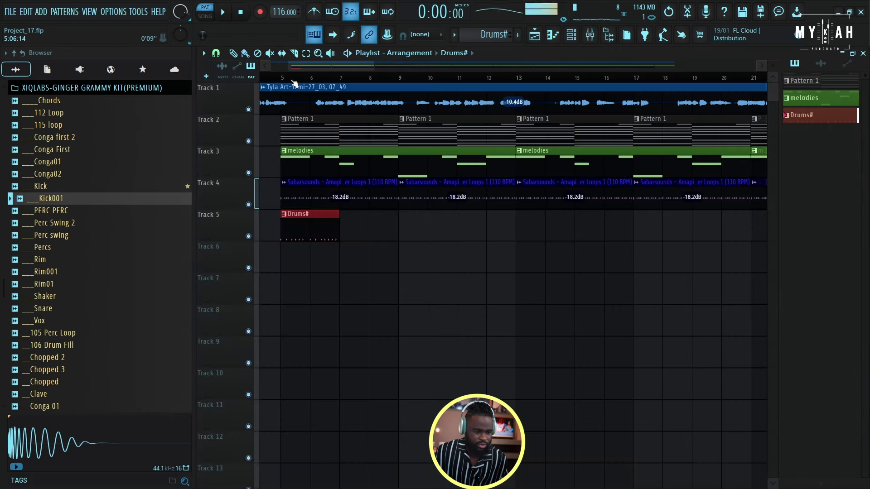
# - Paint repeated Drums# clips along Track 5 to about bar 77, closing the last gap
pyautogui.press('space')
pyautogui.scroll(-3, 288, 79)
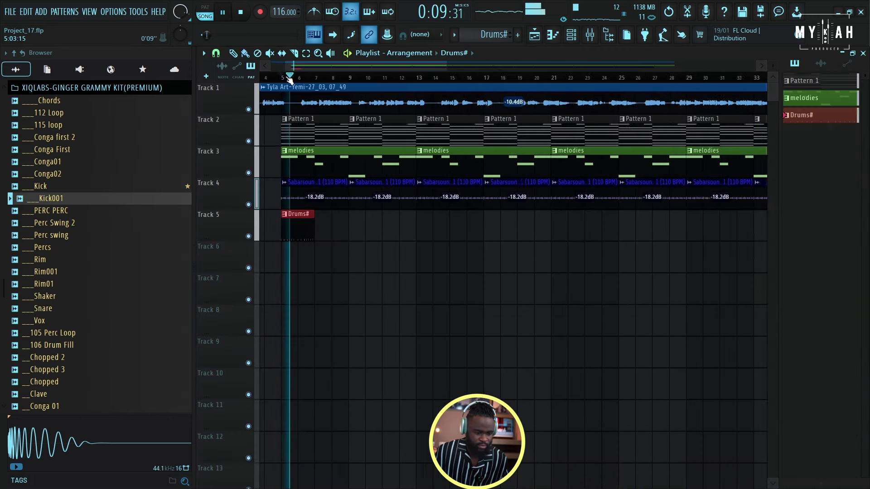
pyautogui.scroll(-4, 288, 80)
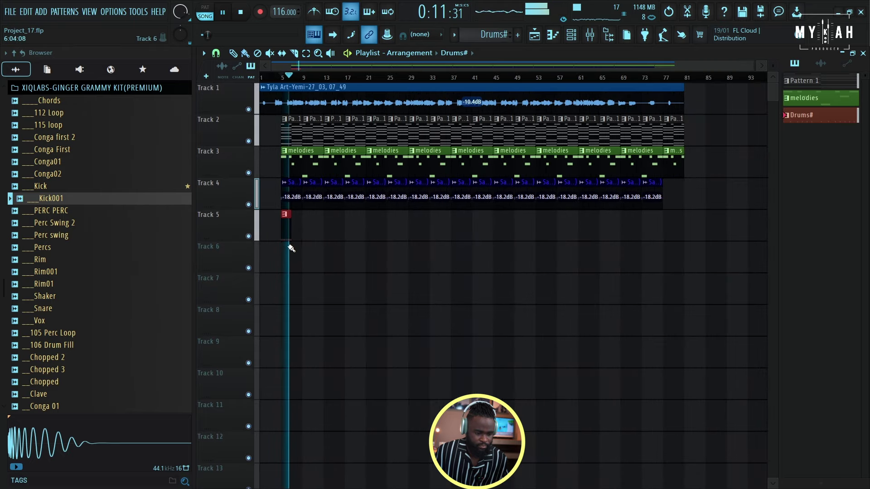
pyautogui.moveTo(296, 242); pyautogui.dragTo(491, 240)
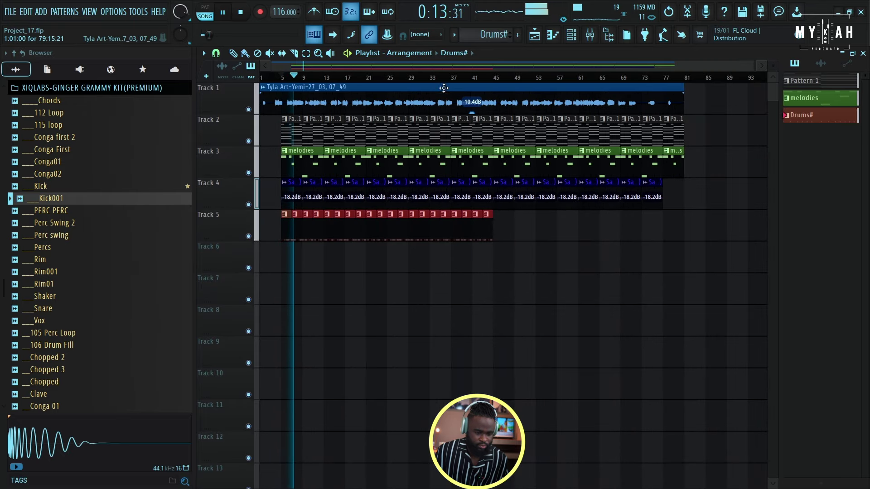
pyautogui.scroll(-2, 514, 224)
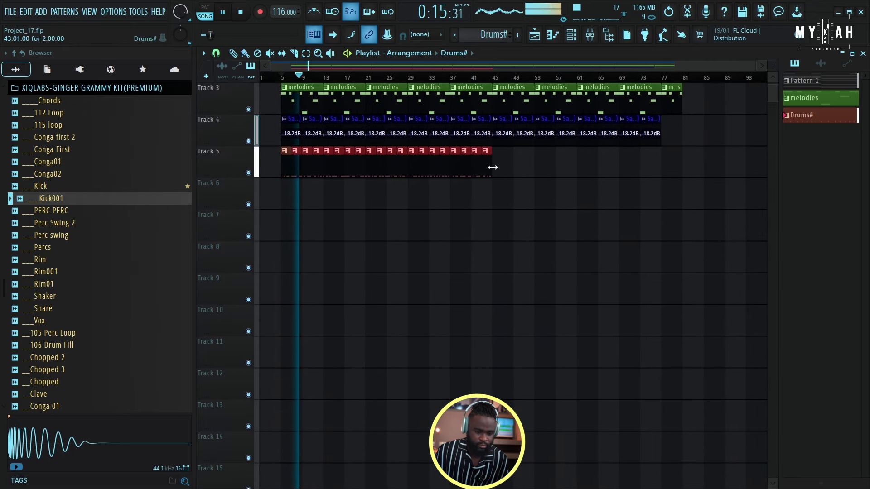
pyautogui.click(498, 172)
pyautogui.moveTo(500, 170); pyautogui.dragTo(656, 171)
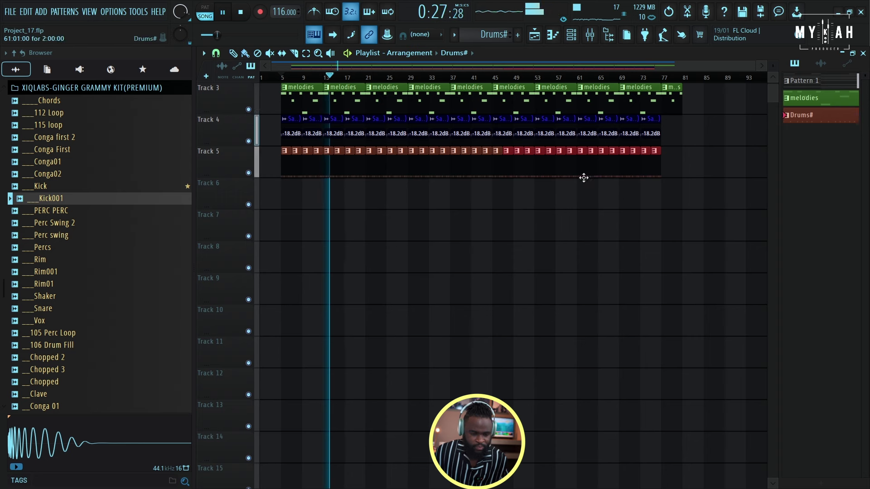
pyautogui.click(570, 35)
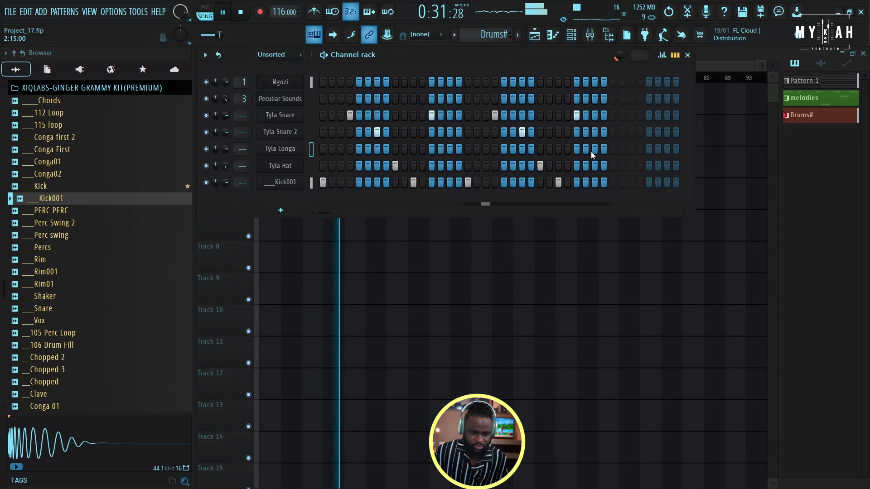
pyautogui.scroll(2, 586, 149)
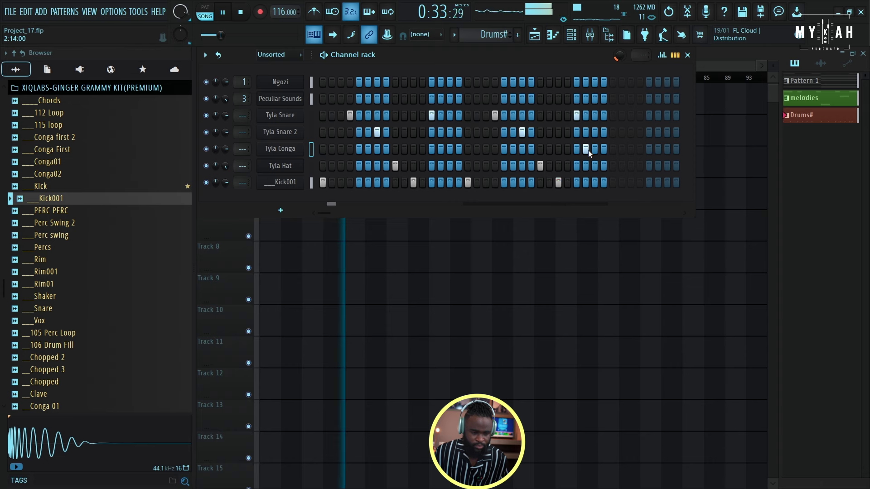
# - Check the Tyla Conga piano roll notes, then stop playback and return to the playlist
pyautogui.rightClick(295, 156)
pyautogui.click(317, 146)
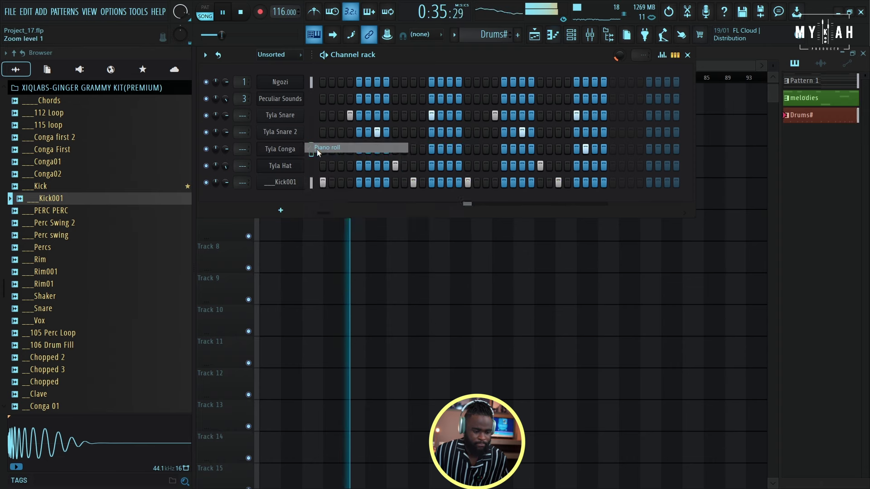
pyautogui.press('F6')
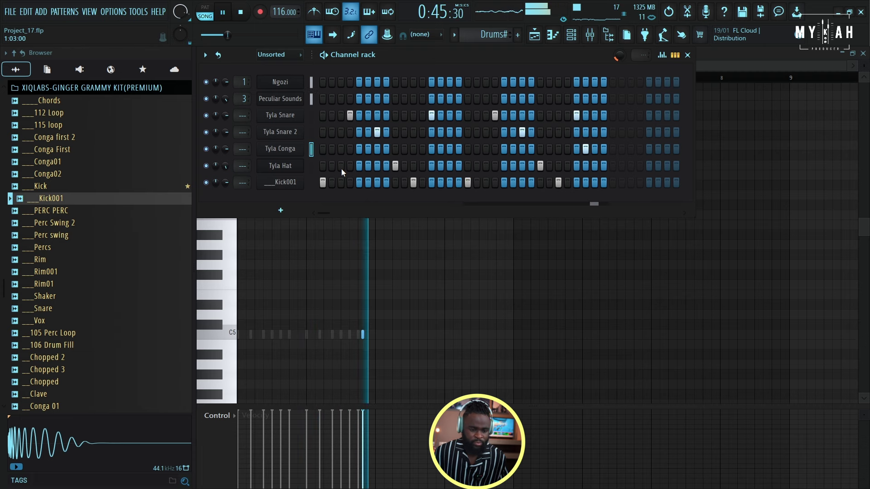
pyautogui.press('space')
pyautogui.click(535, 35)
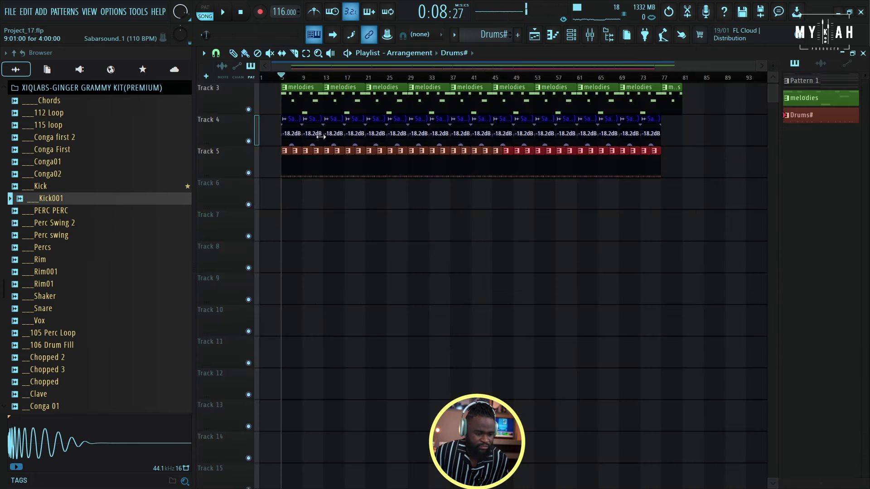
# - Lower the Shaker Loops clip volume while listening, with track heights shrunk to fit
pyautogui.doubleClick(433, 129)
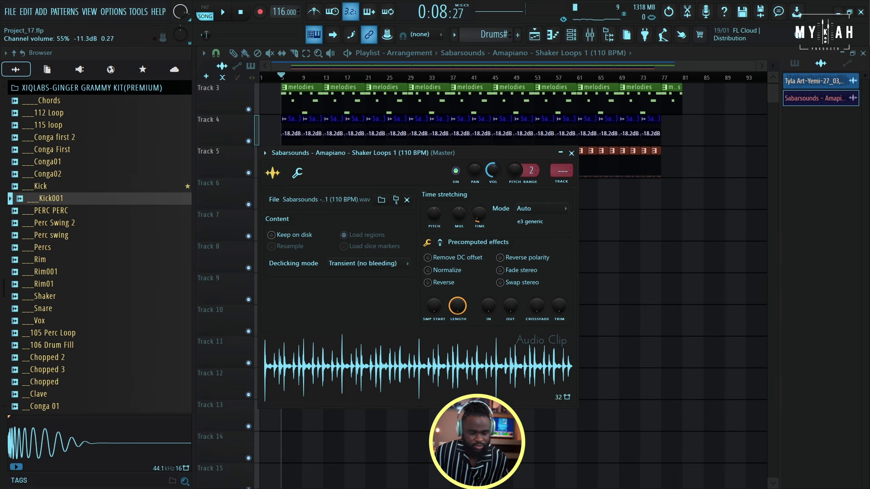
pyautogui.press('space')
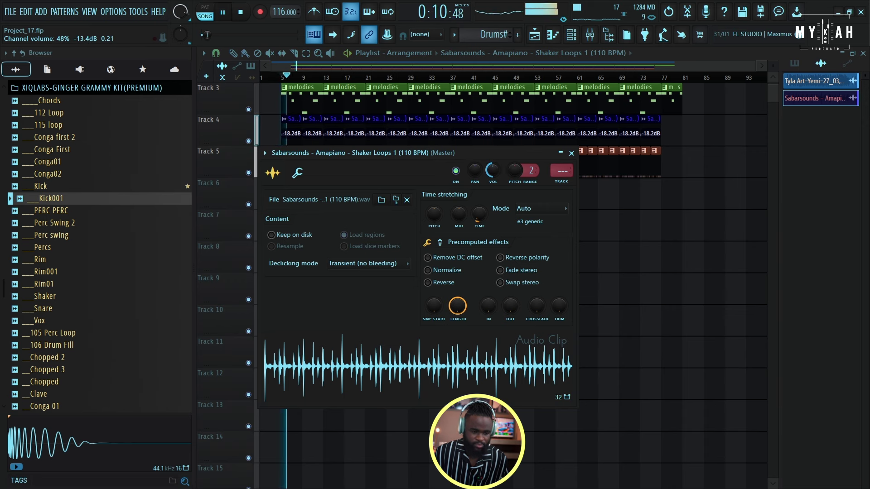
pyautogui.moveTo(772, 92); pyautogui.dragTo(772, 64)
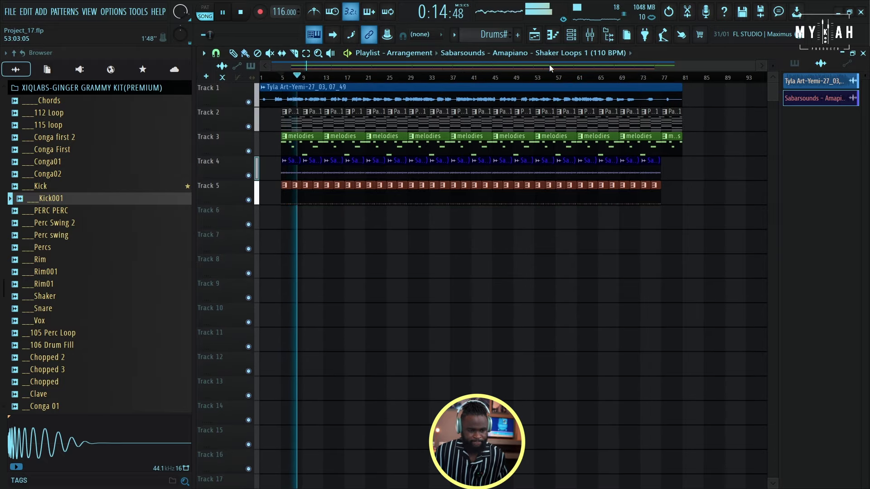
pyautogui.press('space')
# - Load P2J_808_heavy_C into the 808 pattern and set its first note to F5
pyautogui.press('F6')
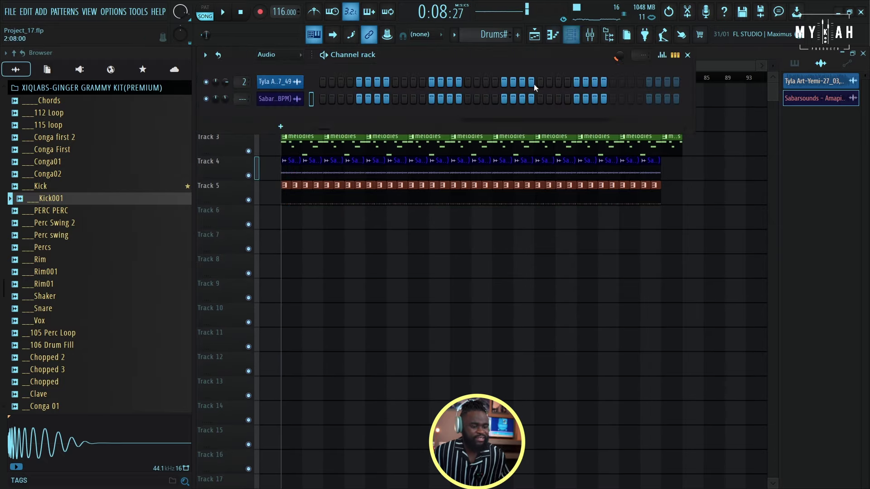
pyautogui.click(280, 91)
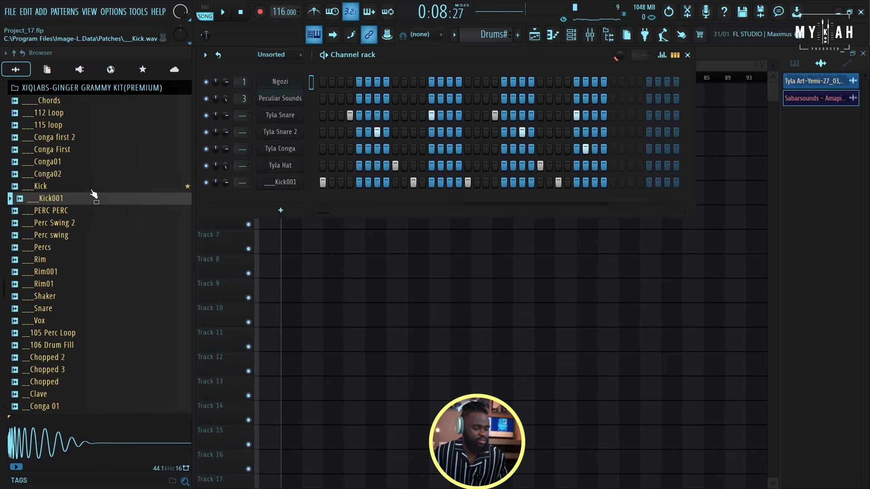
pyautogui.scroll(15, 93, 198)
pyautogui.scroll(5, 93, 197)
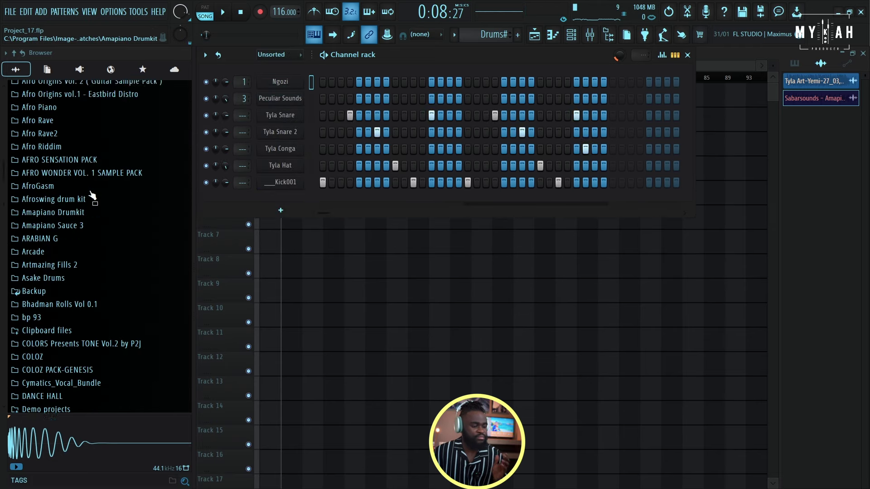
pyautogui.scroll(5, 93, 197)
pyautogui.scroll(5, 94, 197)
pyautogui.scroll(3, 93, 198)
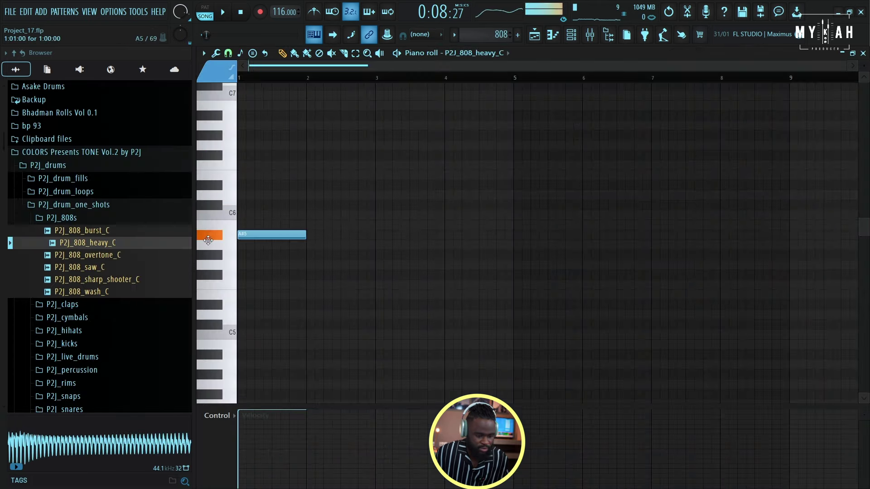
pyautogui.moveTo(207, 235)
pyautogui.mouseDown()
pyautogui.moveTo(207, 300)
pyautogui.moveTo(211, 281)
pyautogui.mouseUp()
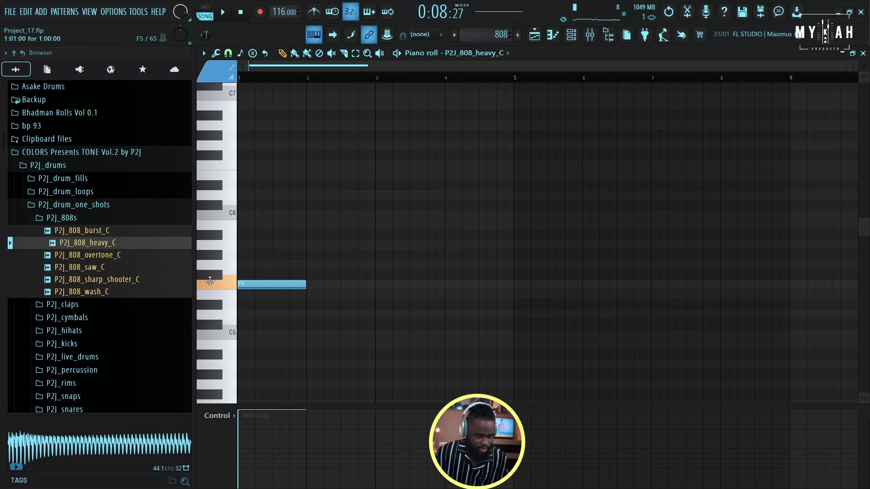
# - Add the first 808 notes: D#5 at bar 3, A#5 near bars 2.5 and 4.5, C#6 in bar 4
pyautogui.press('space')
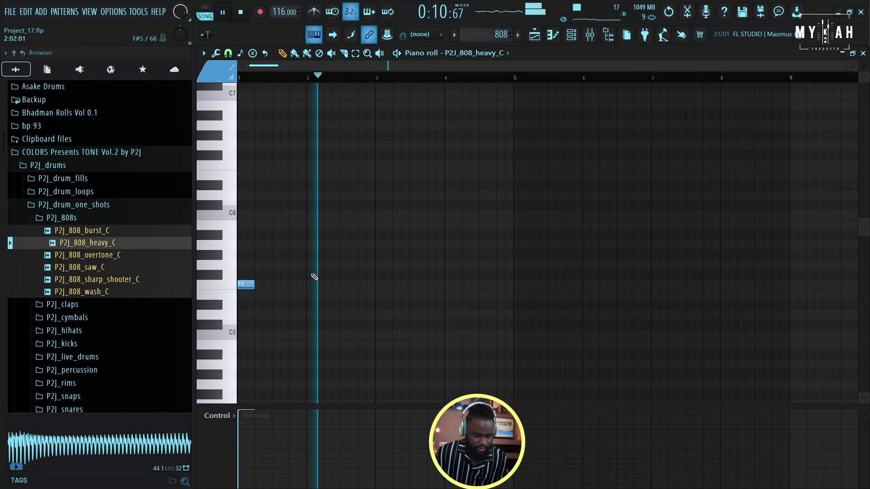
pyautogui.press('space')
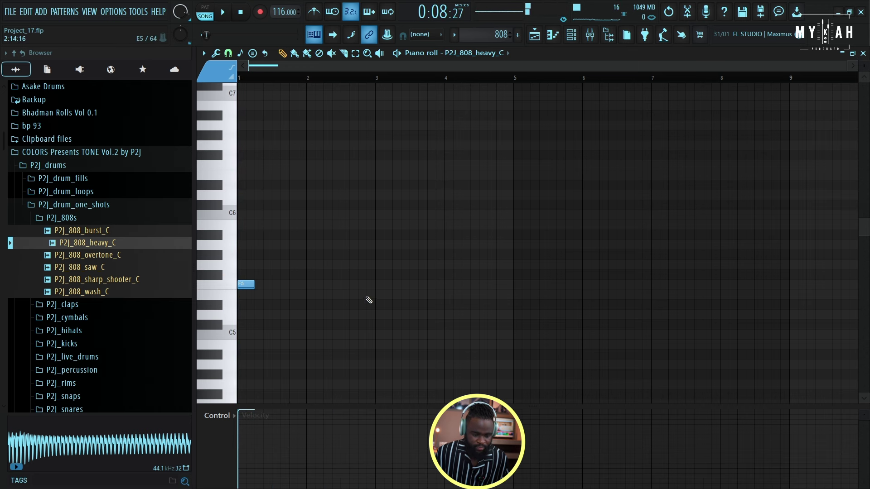
pyautogui.click(373, 295)
pyautogui.press('space')
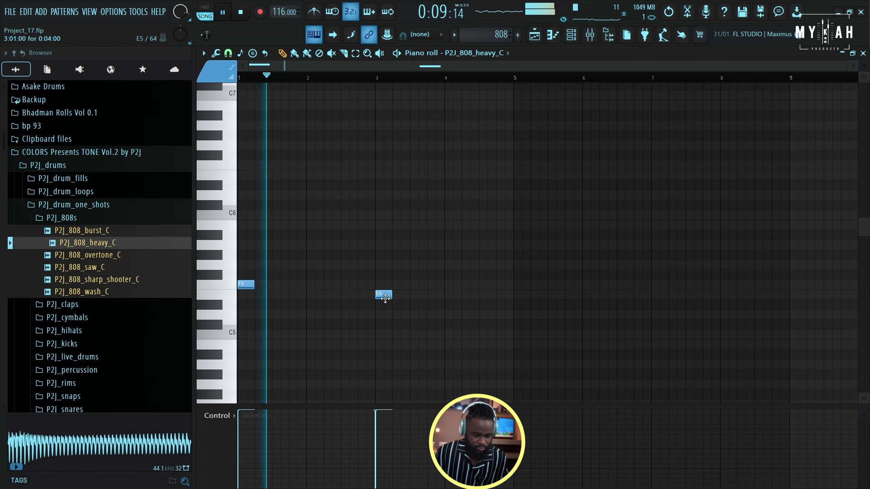
pyautogui.moveTo(384, 297); pyautogui.dragTo(385, 309)
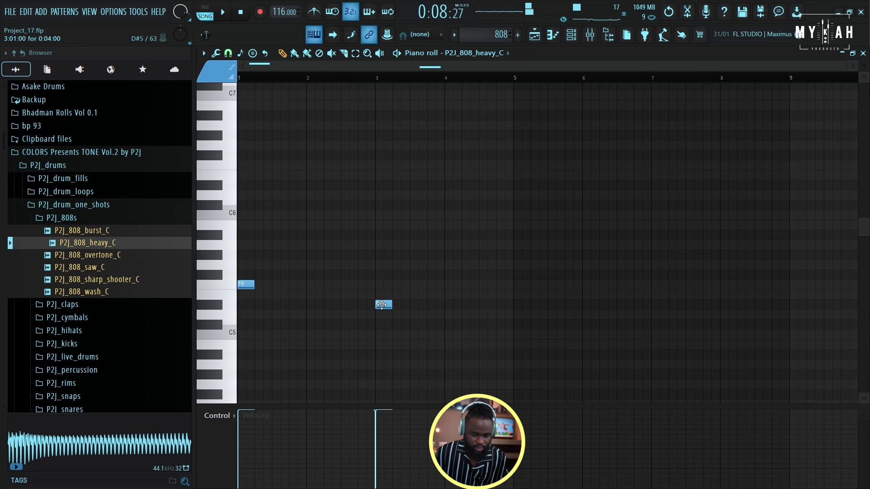
pyautogui.click(340, 234)
pyautogui.click(484, 236)
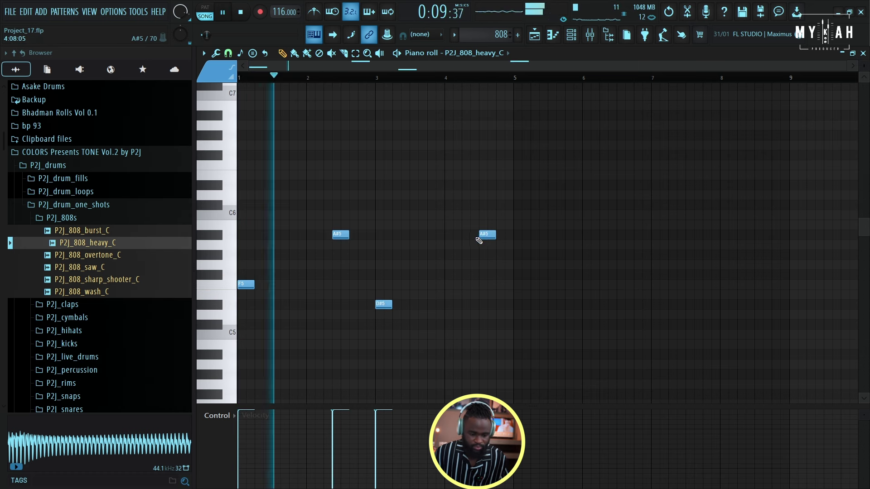
pyautogui.click(502, 204)
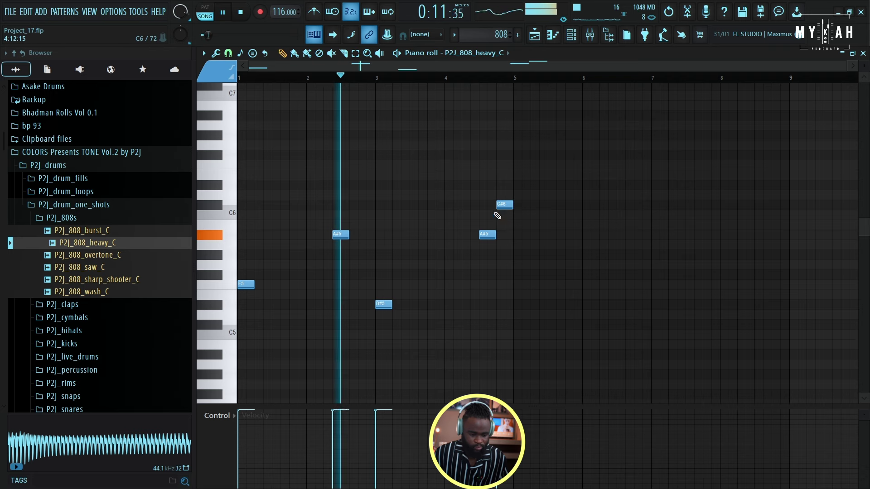
pyautogui.scroll(1, 414, 81)
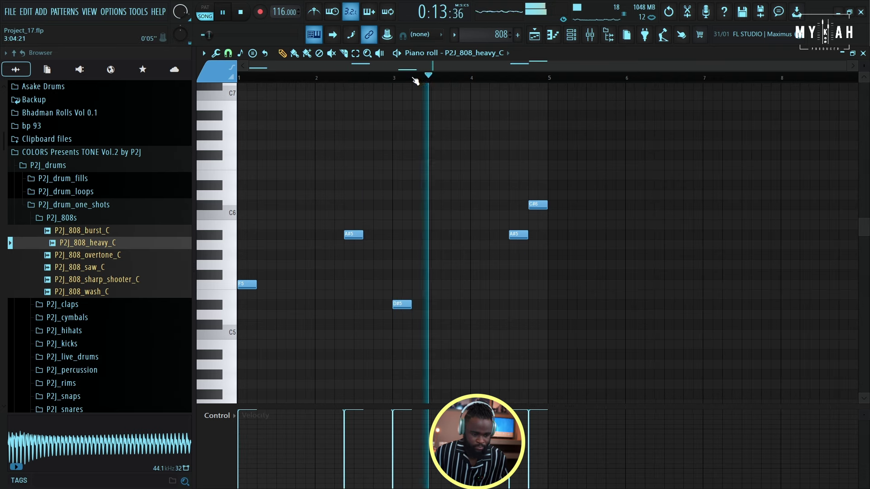
pyautogui.moveTo(441, 67); pyautogui.dragTo(550, 75)
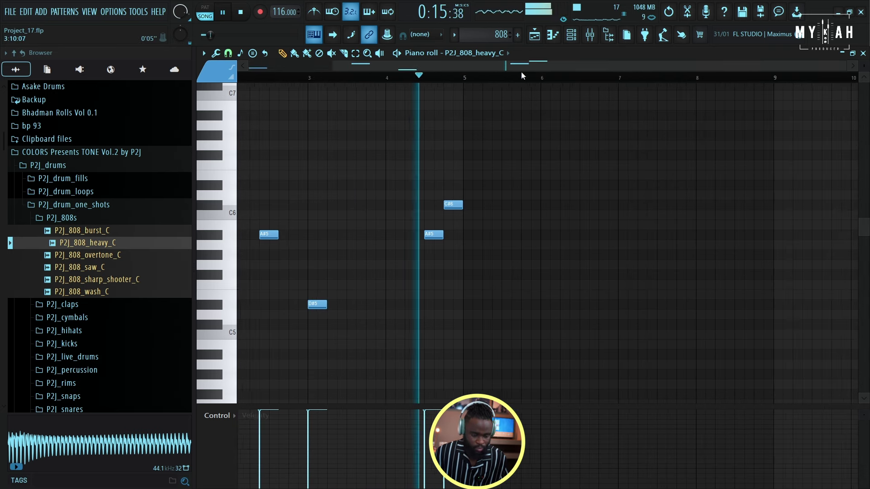
# - Add an F5 note near bar 5 and a shifted note lowered to A#5, auditioning from bar 5
pyautogui.press('space')
pyautogui.click(433, 274)
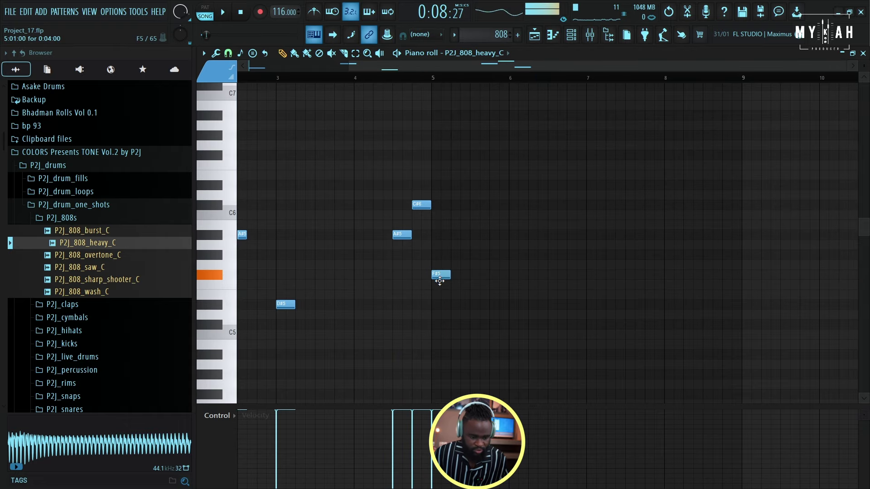
pyautogui.moveTo(440, 281); pyautogui.dragTo(438, 288)
pyautogui.moveTo(460, 71); pyautogui.dragTo(563, 87)
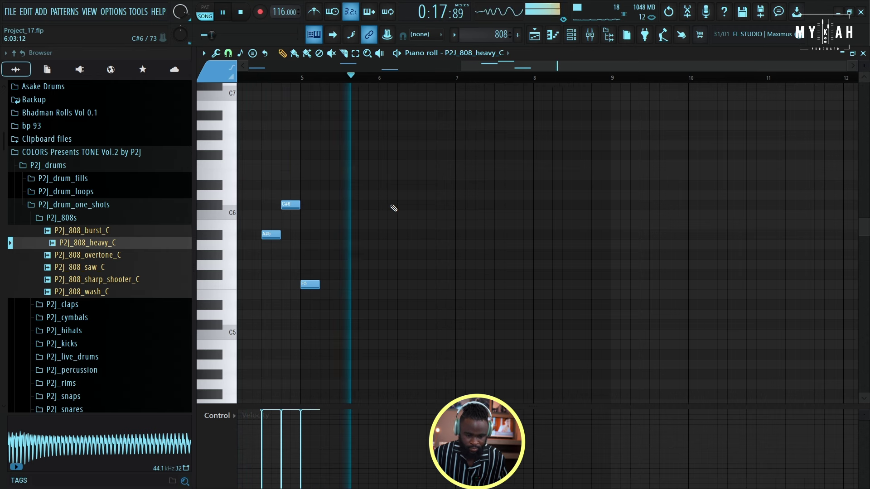
pyautogui.click(404, 205)
pyautogui.moveTo(404, 205); pyautogui.dragTo(414, 206)
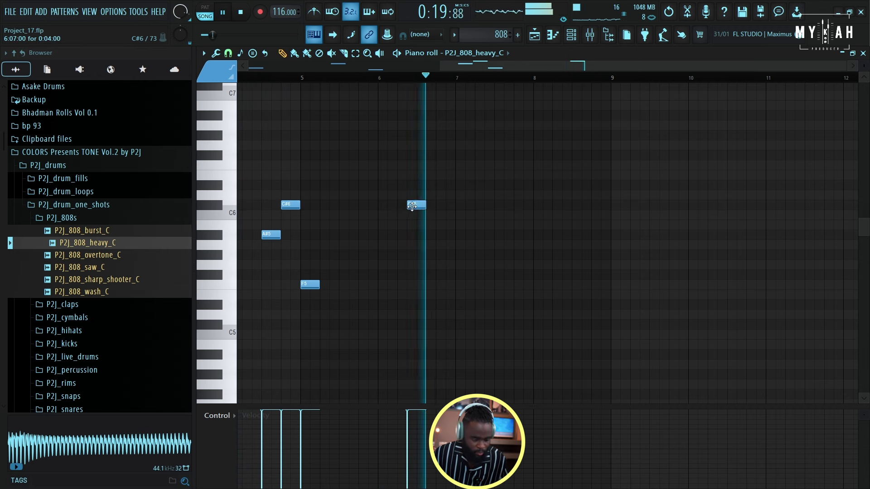
pyautogui.press('space')
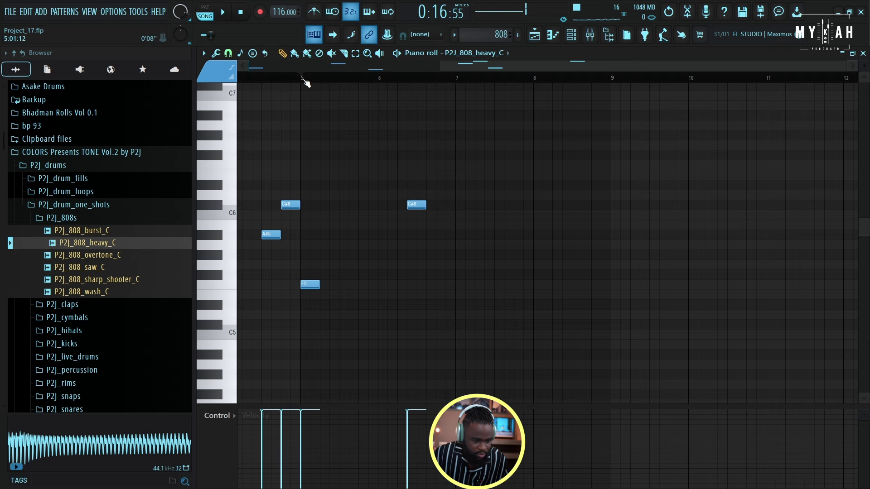
pyautogui.click(306, 81)
pyautogui.press('space')
pyautogui.moveTo(417, 205); pyautogui.dragTo(427, 242)
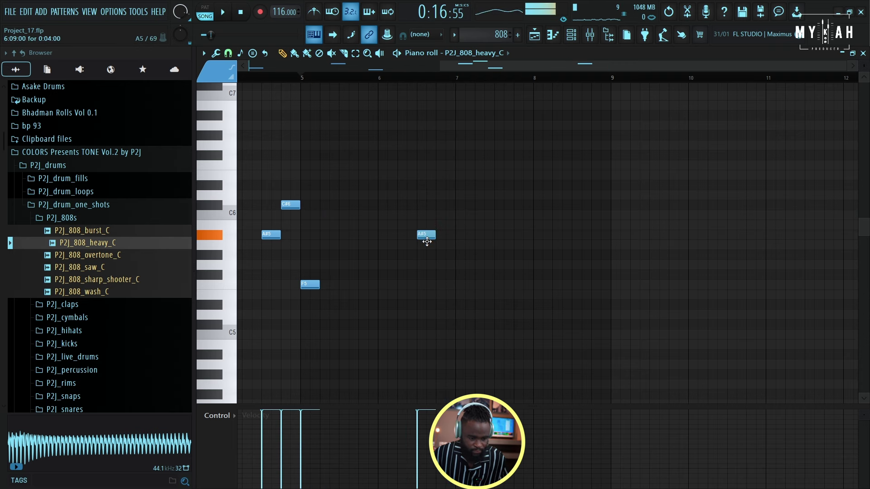
# - Finish the bassline with D#5 and A#5 notes toward bar 9, then return to the playlist
pyautogui.press('space')
pyautogui.moveTo(480, 73); pyautogui.dragTo(544, 75)
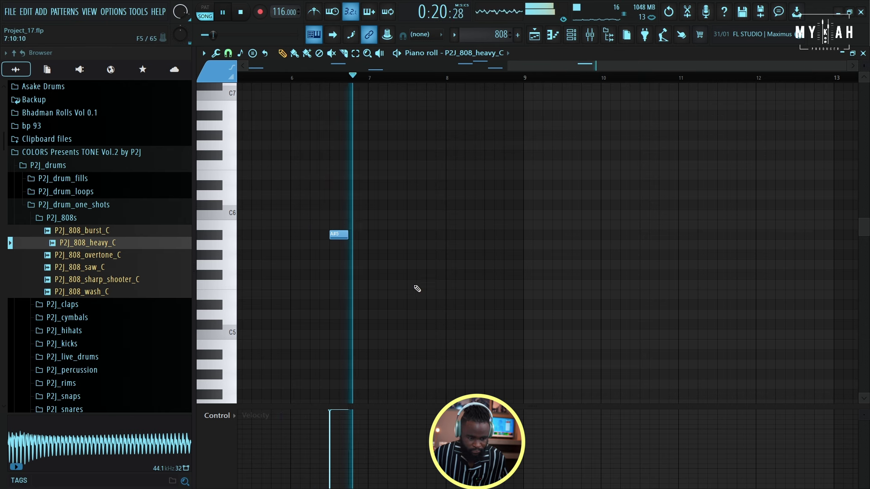
pyautogui.press('space')
pyautogui.moveTo(354, 294); pyautogui.dragTo(352, 278)
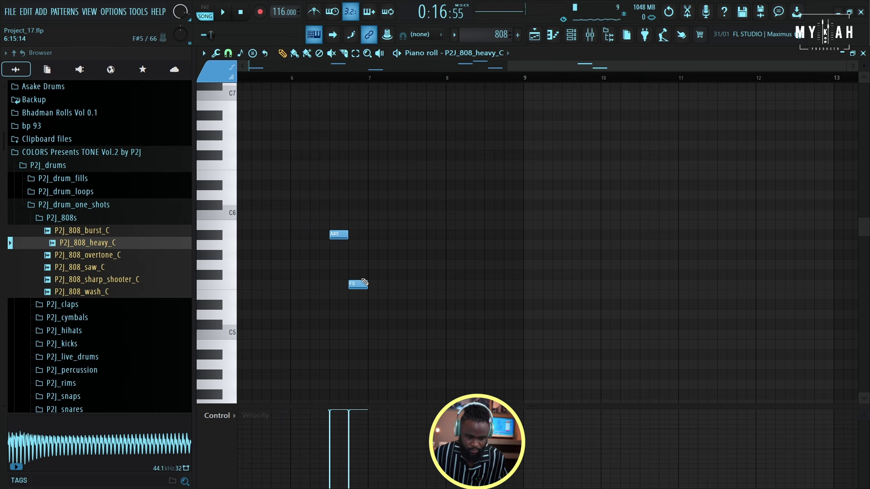
pyautogui.press('space')
pyautogui.click(375, 305)
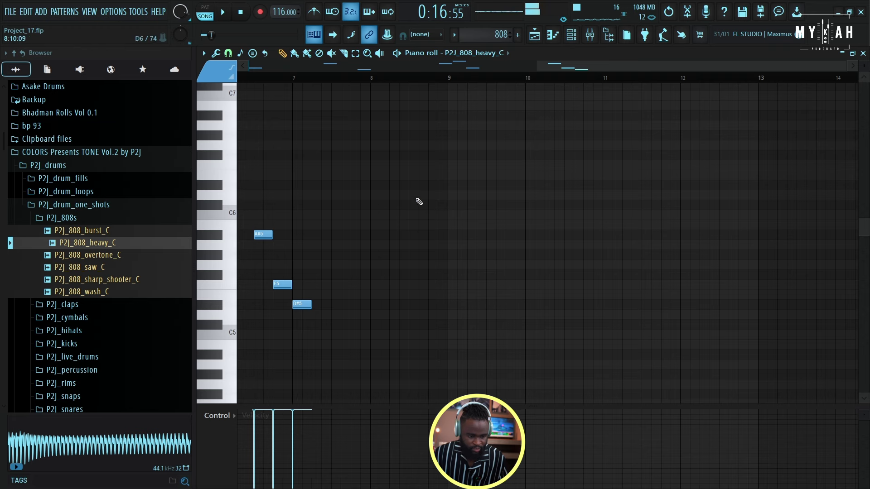
pyautogui.click(421, 236)
pyautogui.moveTo(421, 235); pyautogui.dragTo(430, 236)
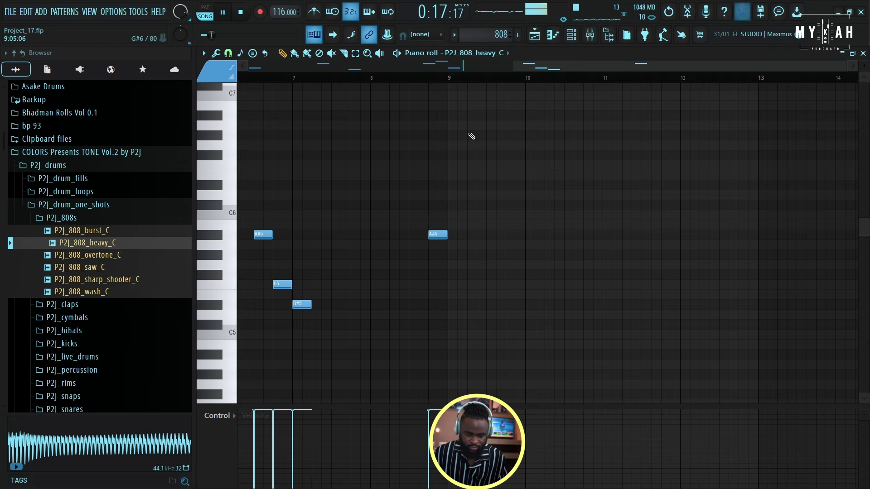
pyautogui.scroll(-2, 532, 79)
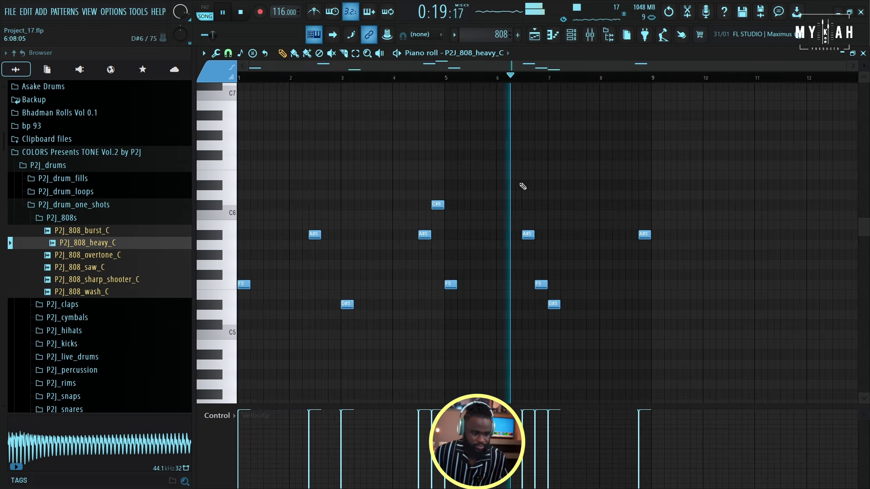
pyautogui.scroll(-2, 385, 213)
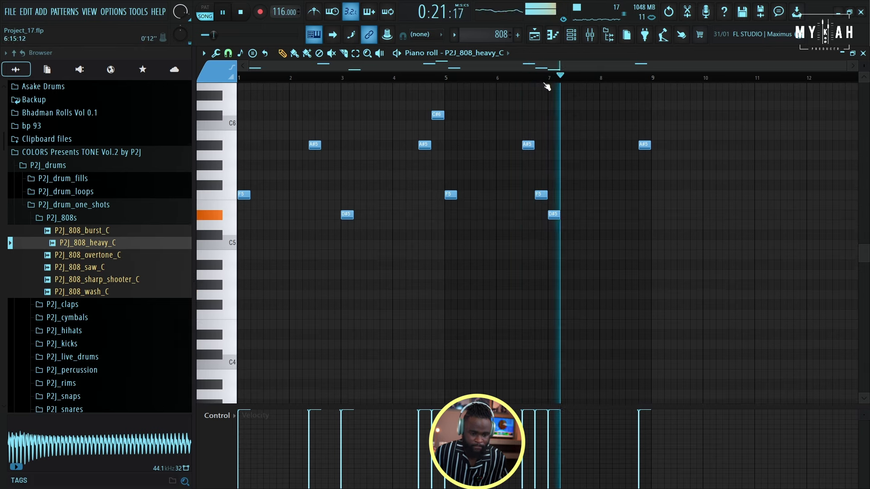
pyautogui.press('F5')
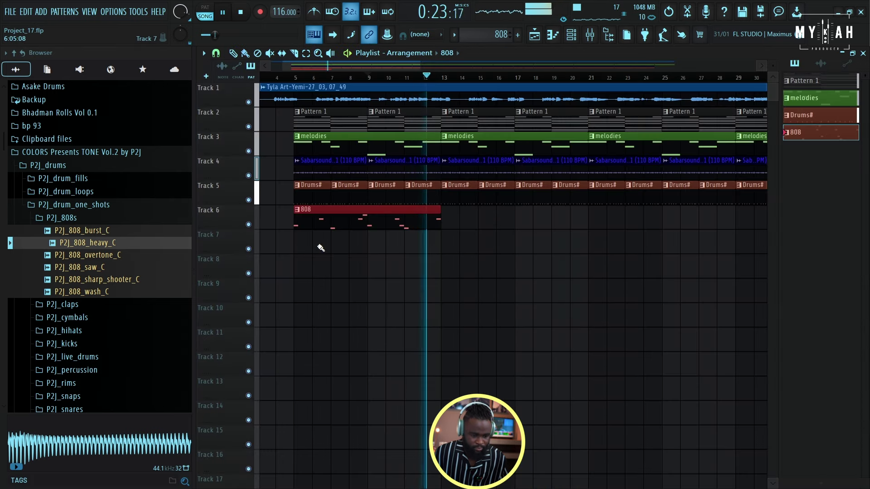
# - Add a second 808 clip on Track 6 and bring up the new-channel instrument list
pyautogui.click(453, 217)
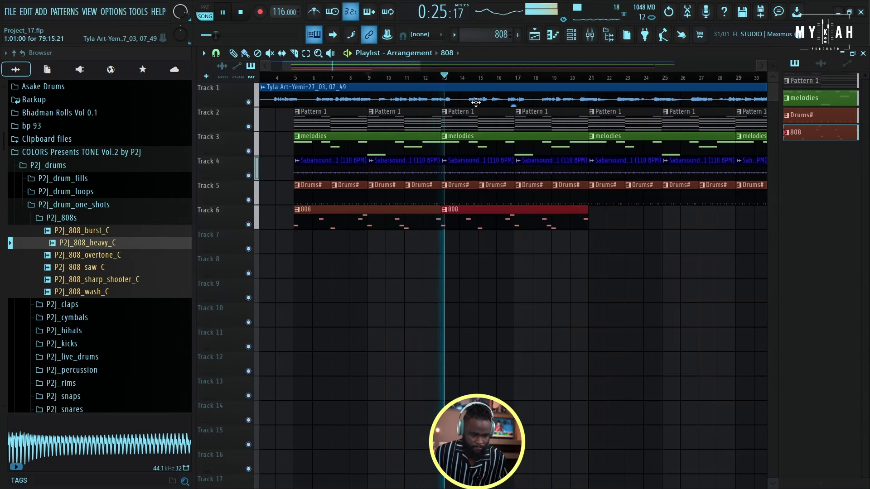
pyautogui.scroll(-2, 454, 83)
pyautogui.press('space')
pyautogui.scroll(3, 454, 232)
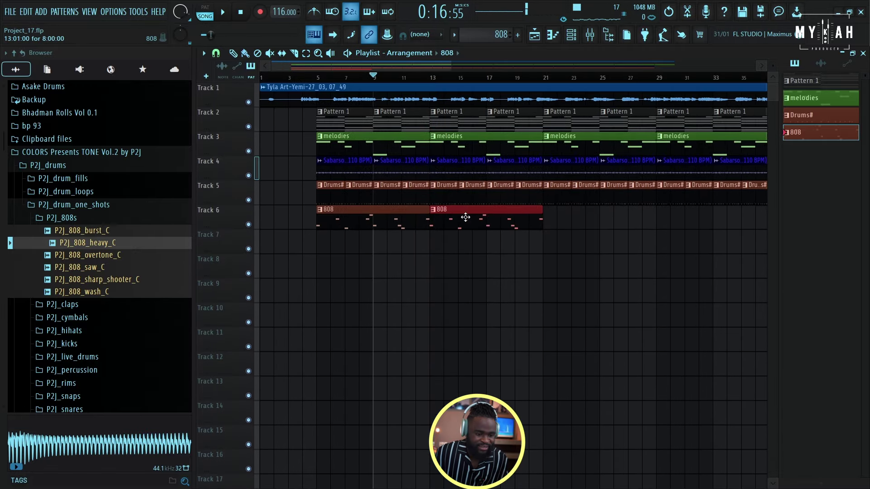
pyautogui.scroll(-2, 537, 70)
pyautogui.click(571, 35)
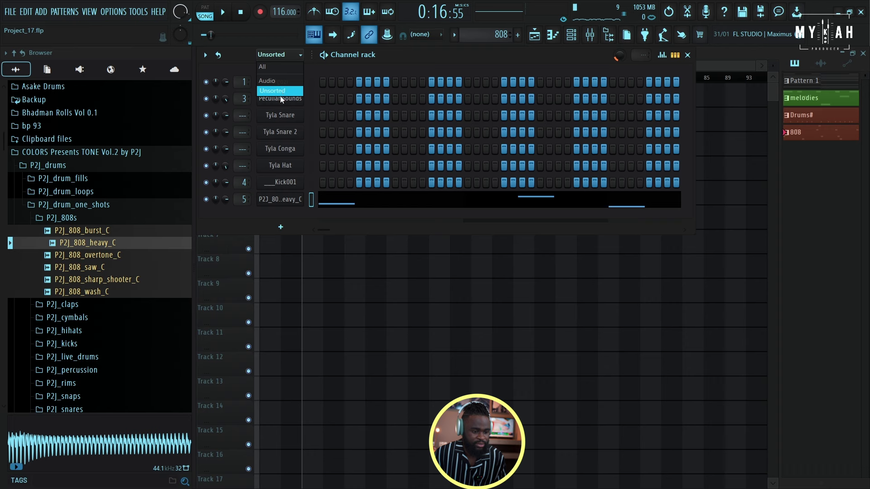
pyautogui.click(280, 227)
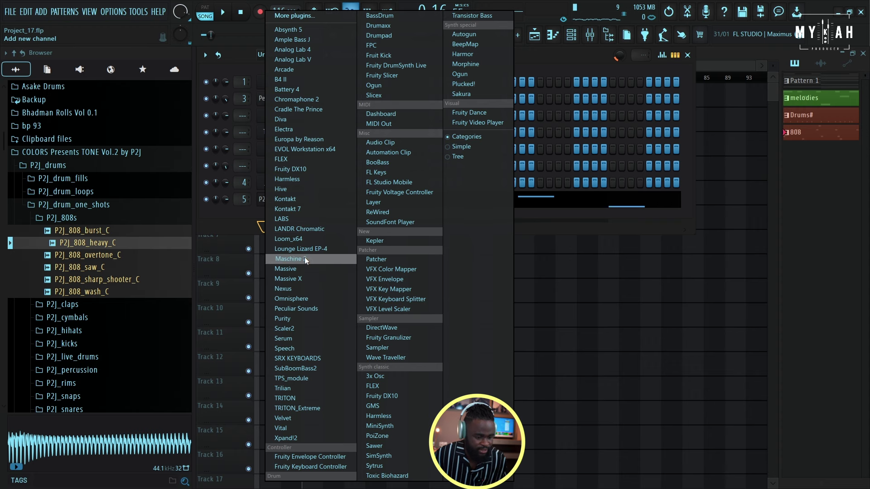
# - Add a Fruity DX10 channel and load a preset into it
pyautogui.click(299, 169)
pyautogui.click(302, 149)
pyautogui.moveTo(317, 178)
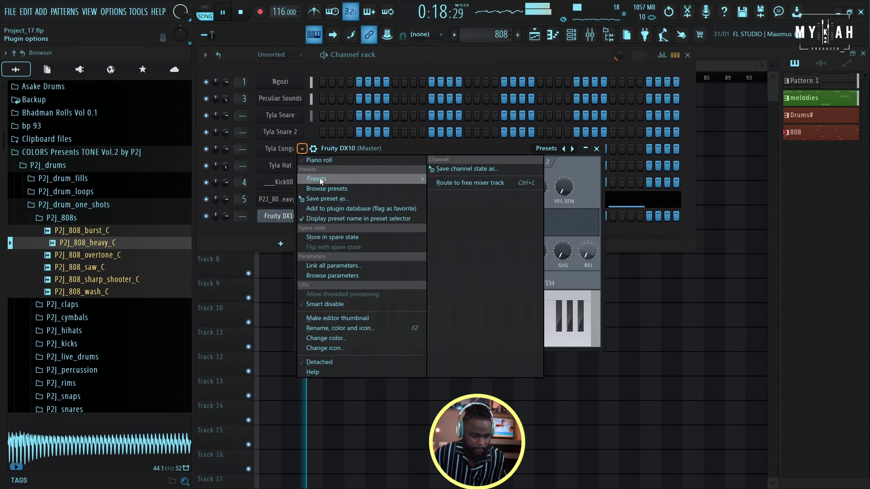
pyautogui.click(372, 260)
pyautogui.write('pppppppppppppppppppppp')
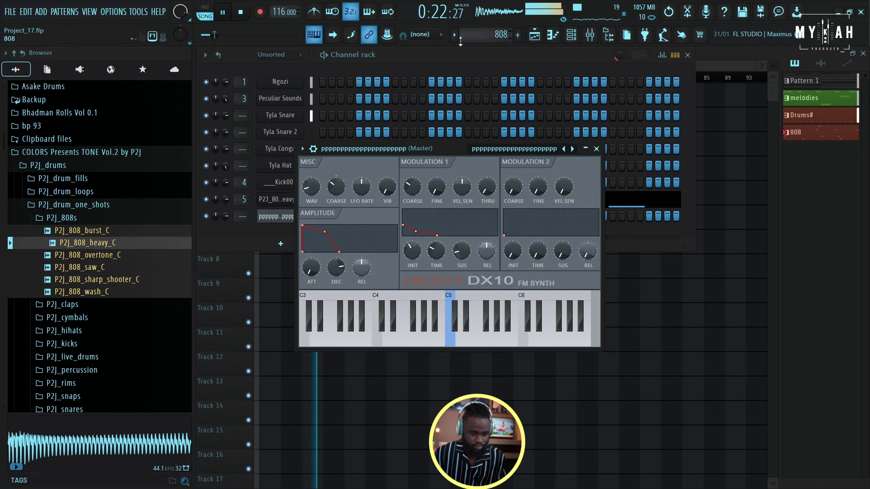
# - Create a new pattern named 'log' with a yellow colour, then close the windows
pyautogui.click(455, 34)
pyautogui.click(510, 49)
pyautogui.write('log')
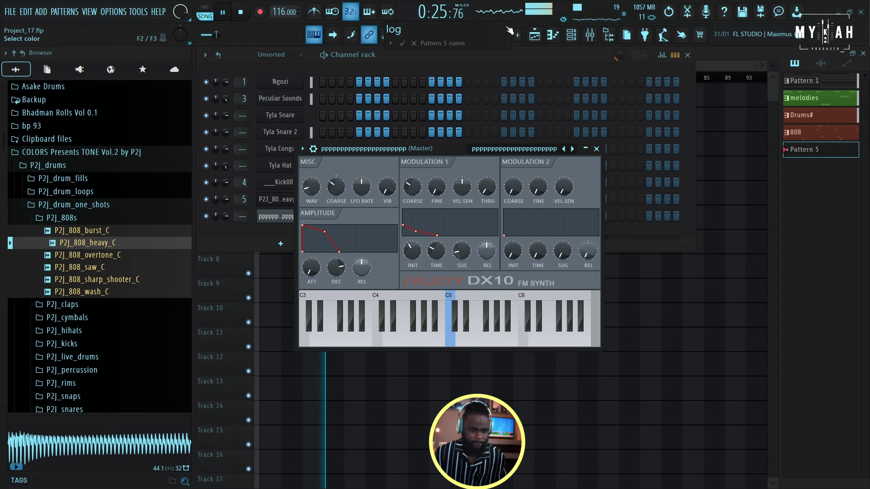
pyautogui.click(510, 31)
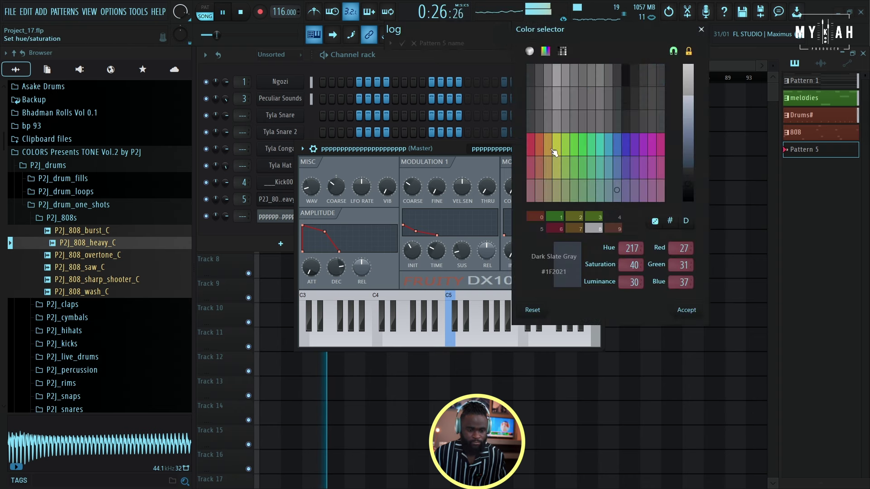
pyautogui.click(550, 147)
pyautogui.press('Return')
pyautogui.click(536, 35)
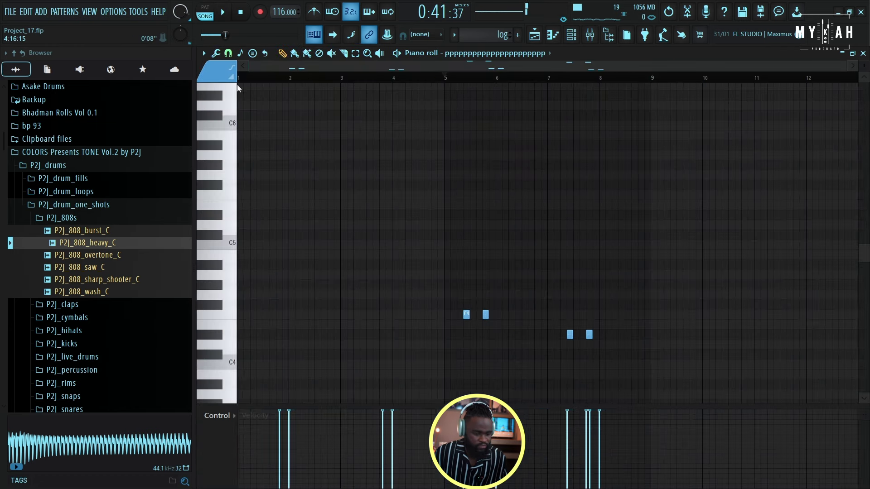
pyautogui.scroll(-3, 357, 258)
pyautogui.scroll(-2, 288, 238)
pyautogui.scroll(1, 269, 82)
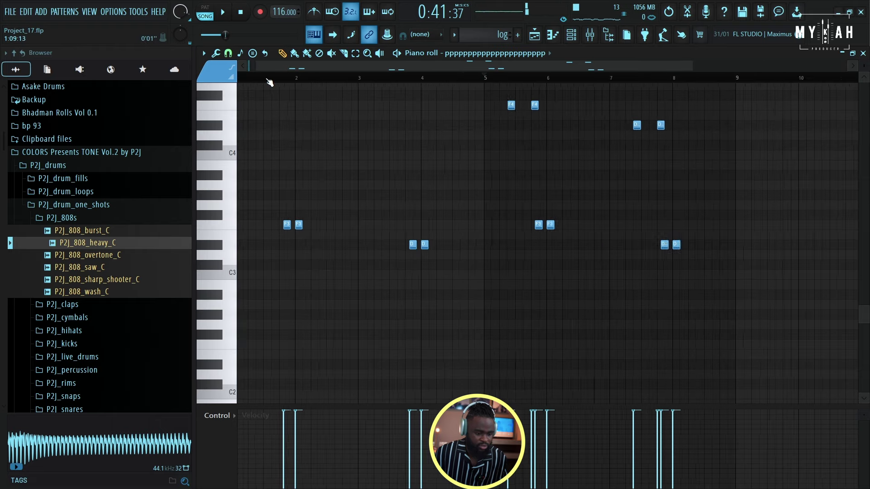
pyautogui.scroll(1, 269, 83)
# - Audition the log riff and place log clips on Track 7
pyautogui.press('space')
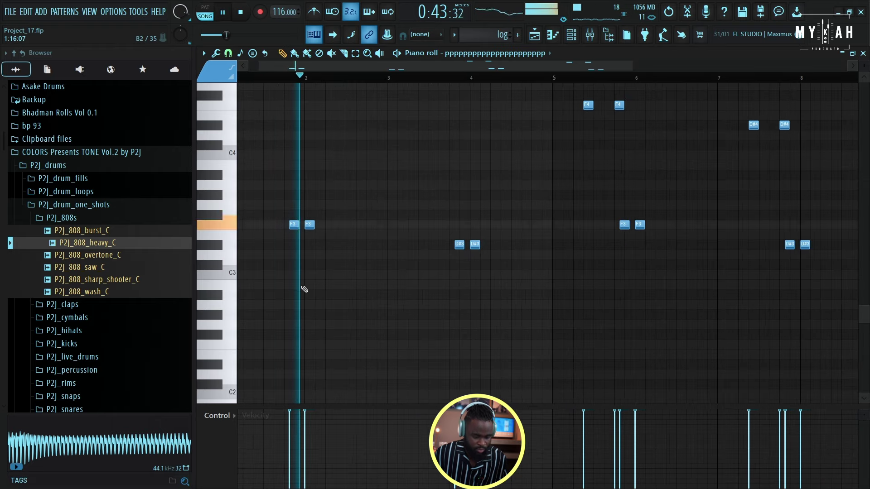
pyautogui.click(534, 34)
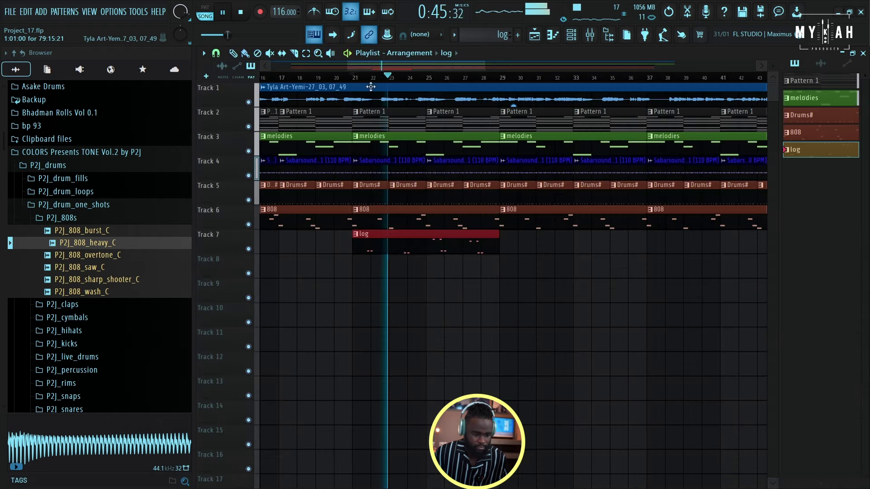
pyautogui.scroll(-2, 371, 86)
pyautogui.click(452, 249)
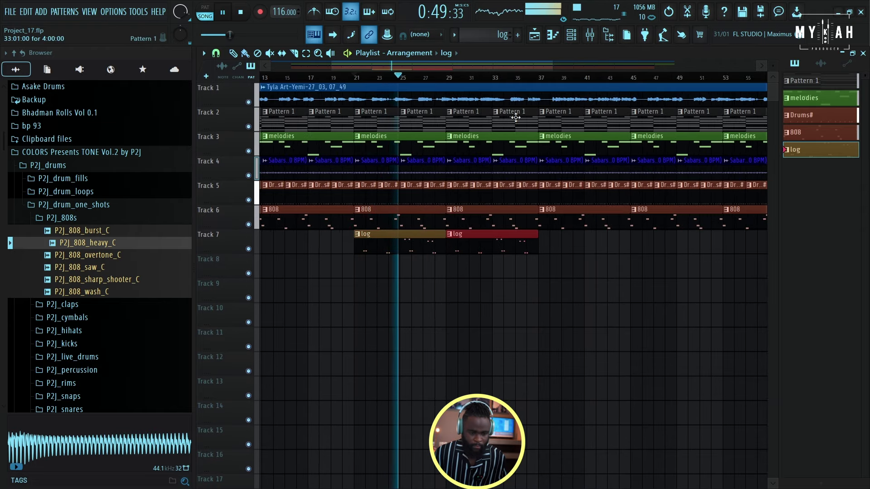
pyautogui.scroll(5, 556, 84)
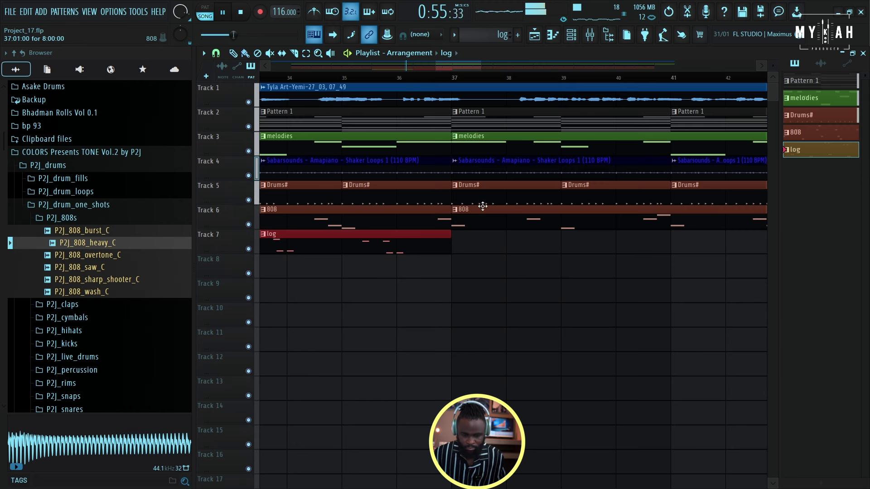
# - With half-beat snap, slice tracks 2–7 at bar 36 and delete bars 36–37 as a break
pyautogui.click(215, 53)
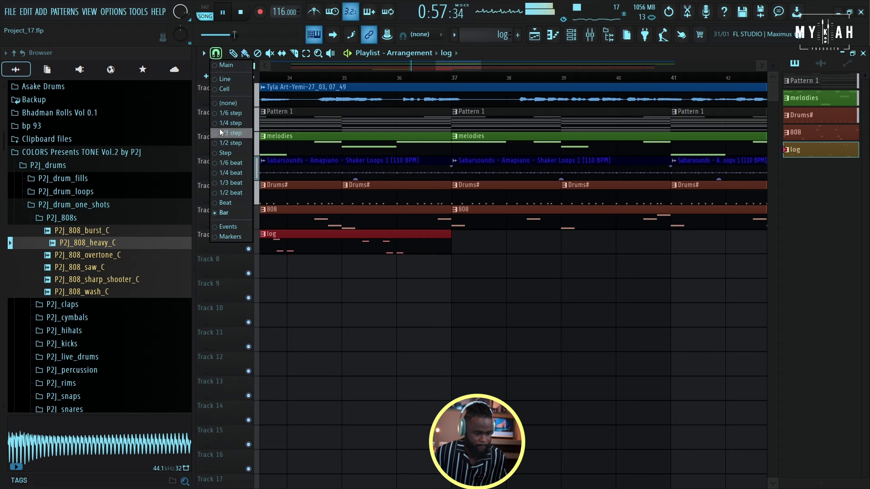
pyautogui.click(231, 193)
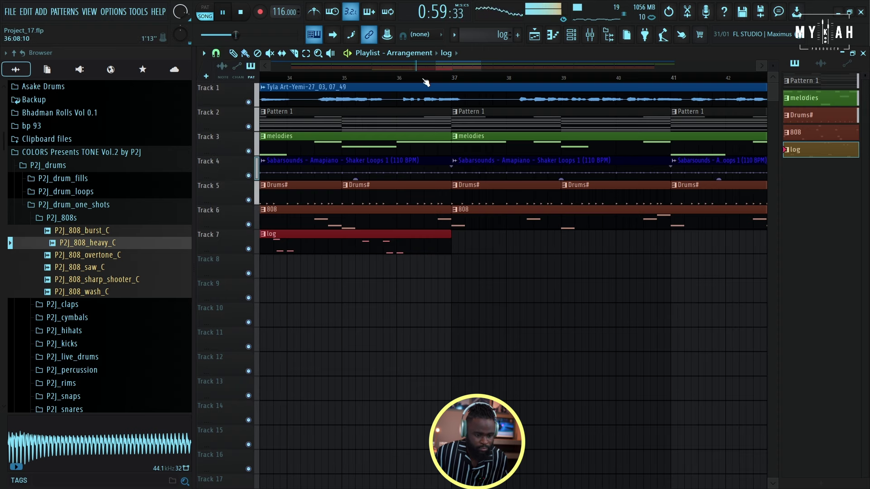
pyautogui.scroll(2, 425, 82)
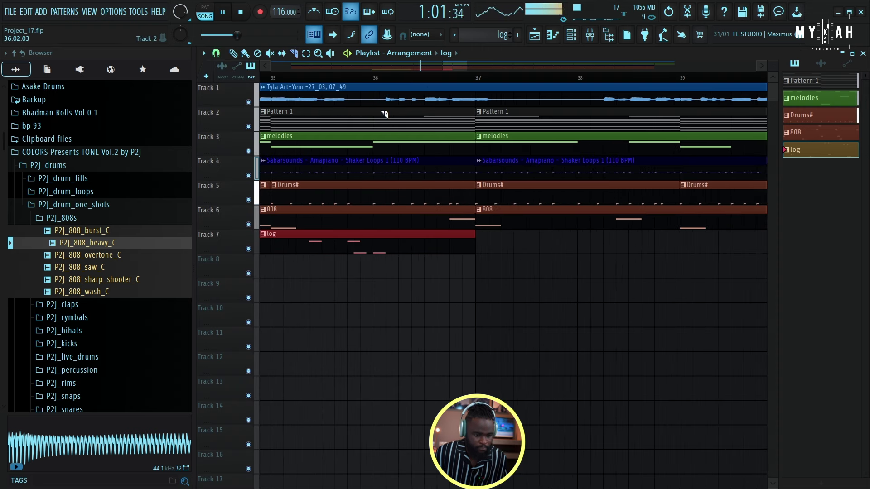
pyautogui.moveTo(376, 271); pyautogui.dragTo(375, 270)
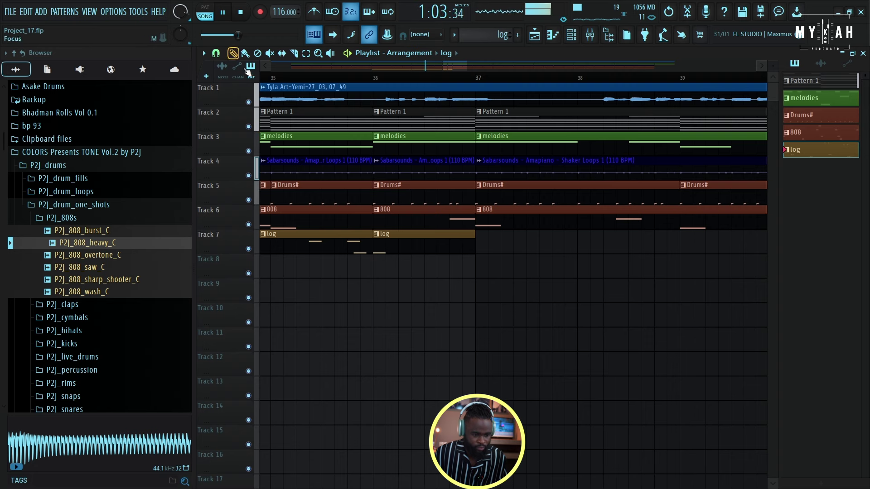
pyautogui.moveTo(417, 121); pyautogui.dragTo(370, 253)
pyautogui.press('Delete')
pyautogui.scroll(-3, 475, 84)
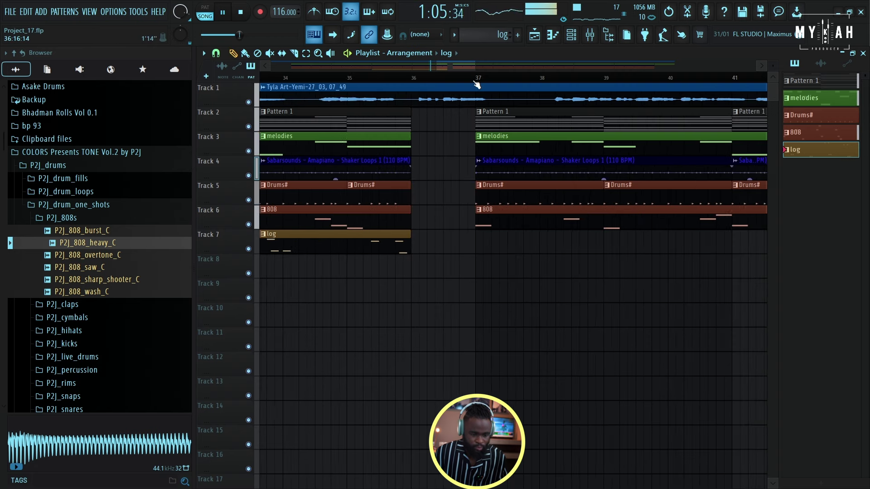
pyautogui.scroll(-3, 477, 85)
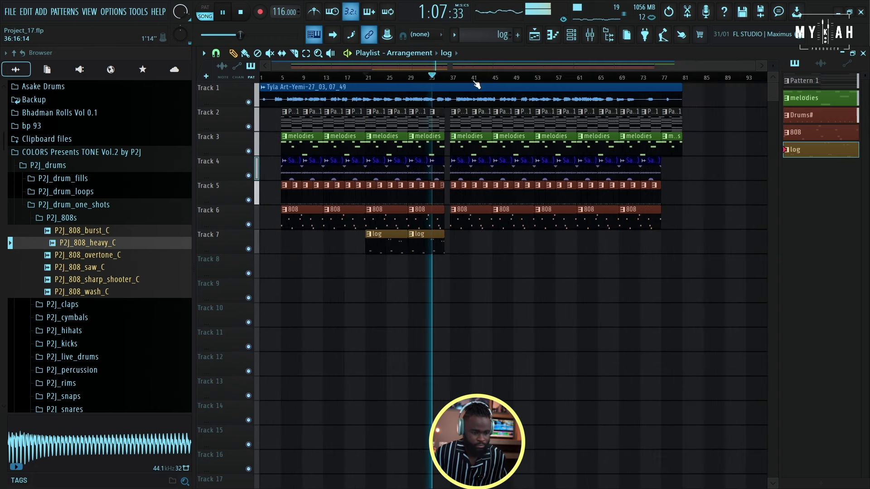
# - Snap to whole bars and paint log clips on Track 7 at bars 53 and 61
pyautogui.click(217, 53)
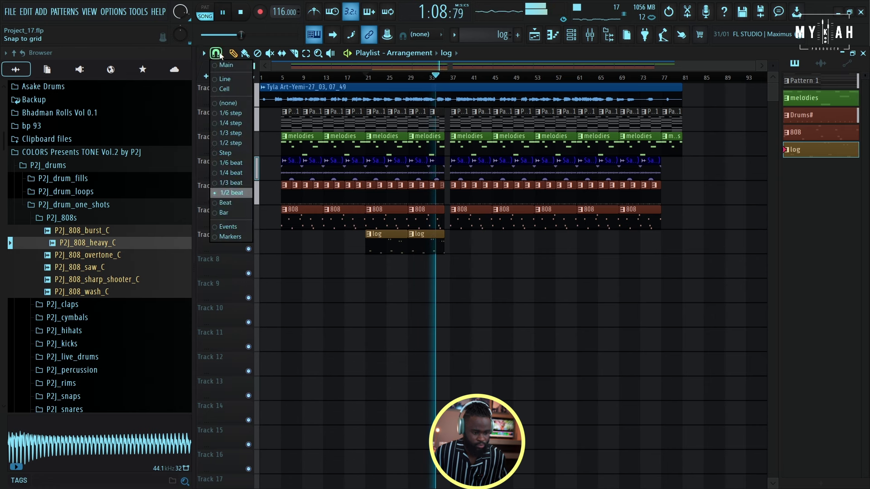
pyautogui.click(230, 213)
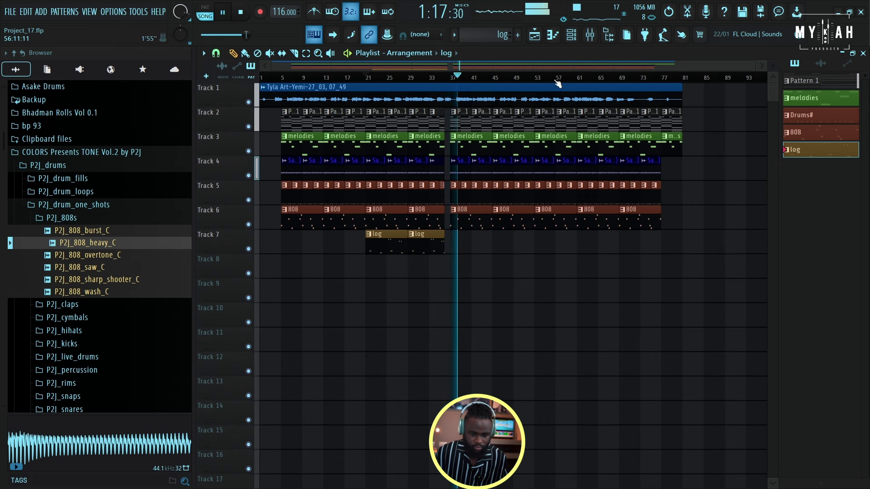
pyautogui.scroll(3, 558, 83)
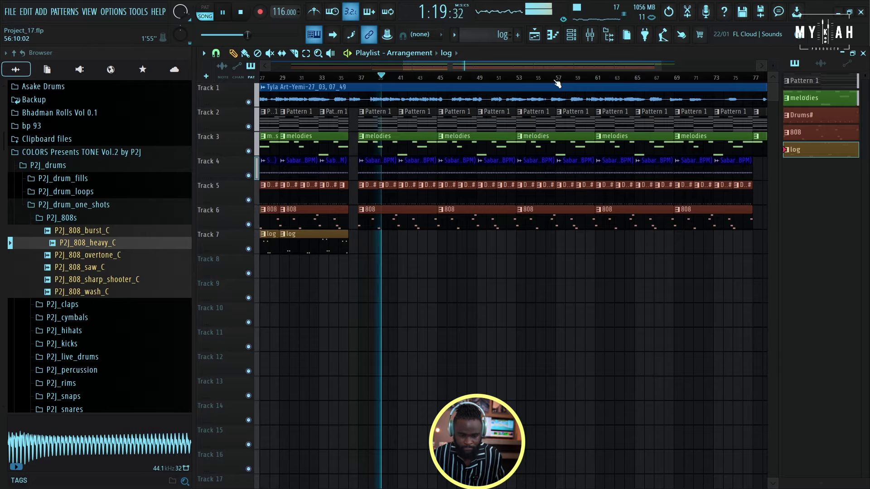
pyautogui.scroll(2, 557, 82)
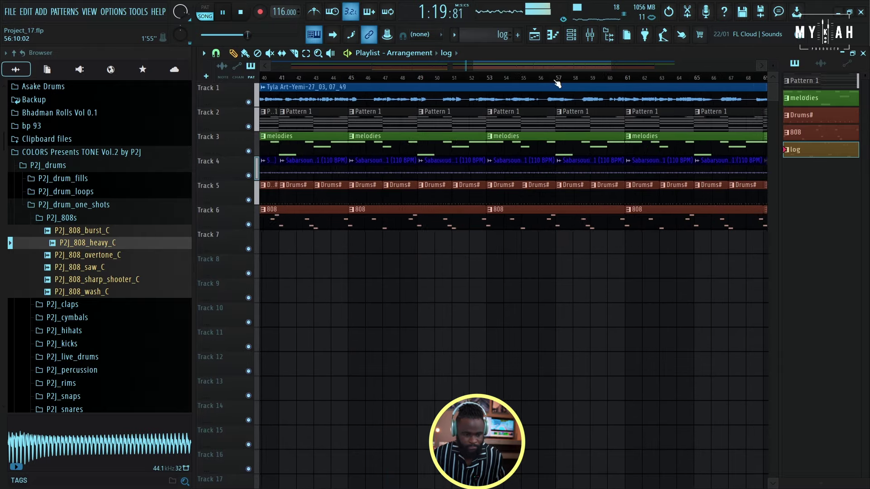
pyautogui.click(514, 254)
pyautogui.moveTo(480, 65); pyautogui.dragTo(552, 76)
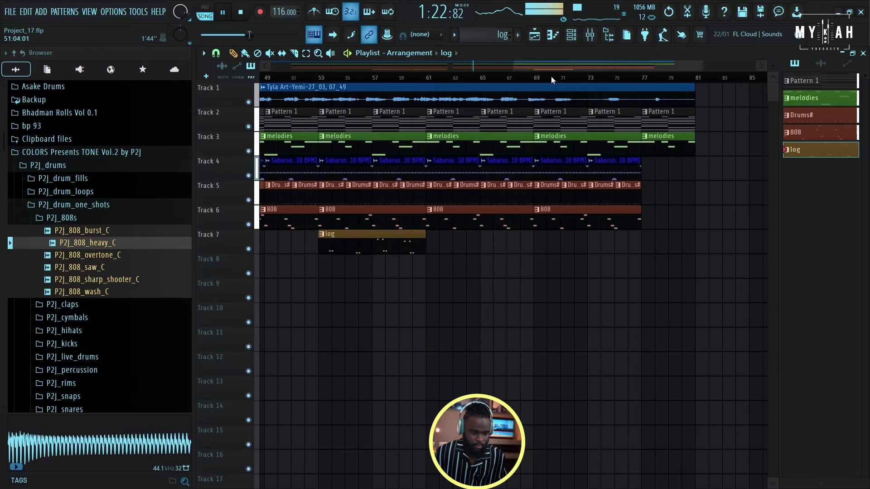
pyautogui.click(421, 252)
pyautogui.scroll(-3, 447, 84)
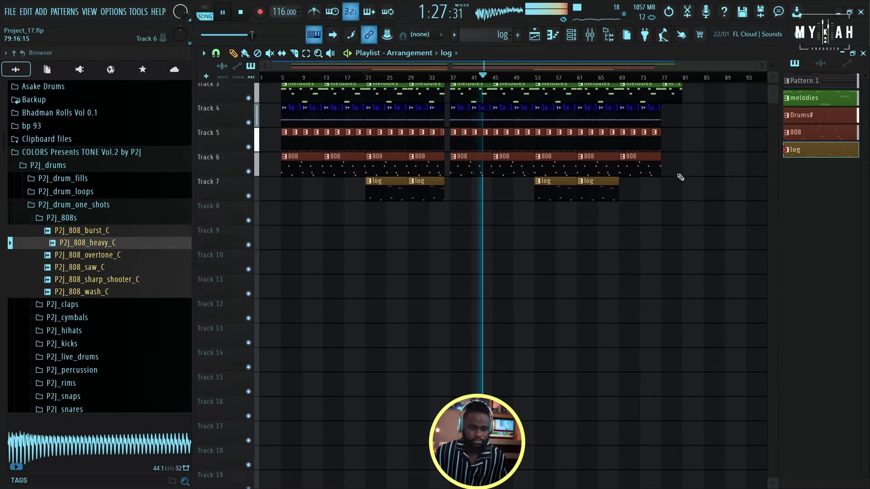
pyautogui.scroll(5, 350, 119)
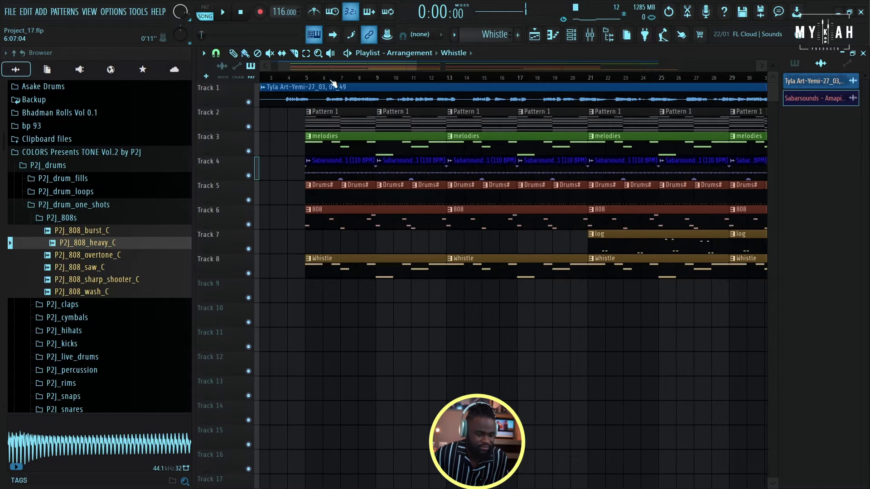
# - Place Pattern 1 at bars 1–5 on Track 2 and a Whistle clip at bar 1 on Track 9
pyautogui.click(350, 120)
pyautogui.moveTo(350, 119); pyautogui.dragTo(253, 124)
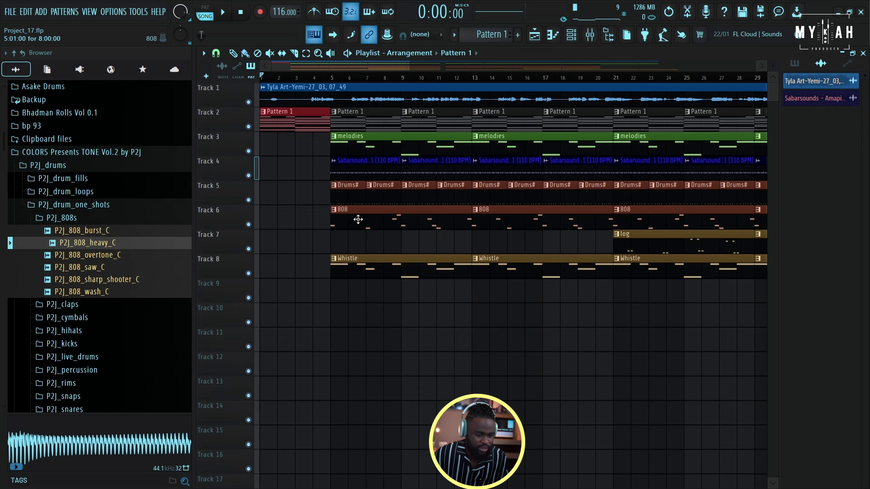
pyautogui.click(333, 270)
pyautogui.click(264, 296)
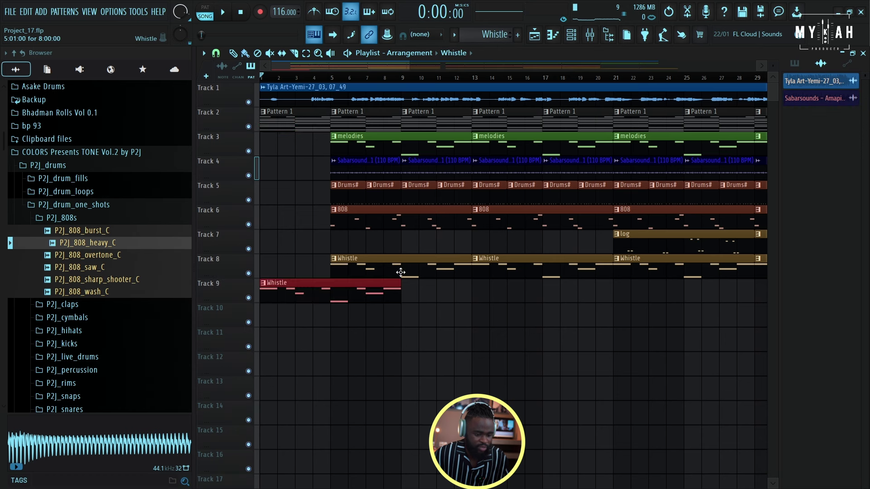
pyautogui.press('space')
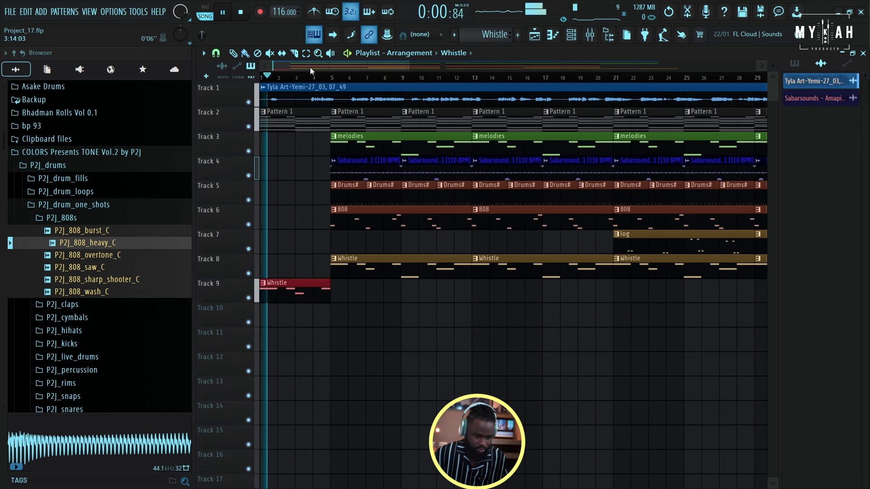
pyautogui.scroll(-2, 312, 80)
pyautogui.scroll(-3, 312, 80)
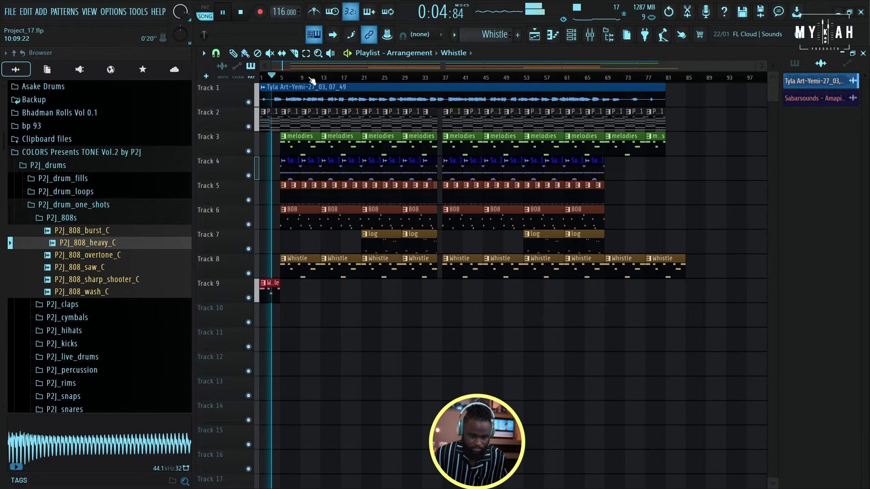
pyautogui.scroll(2, 310, 80)
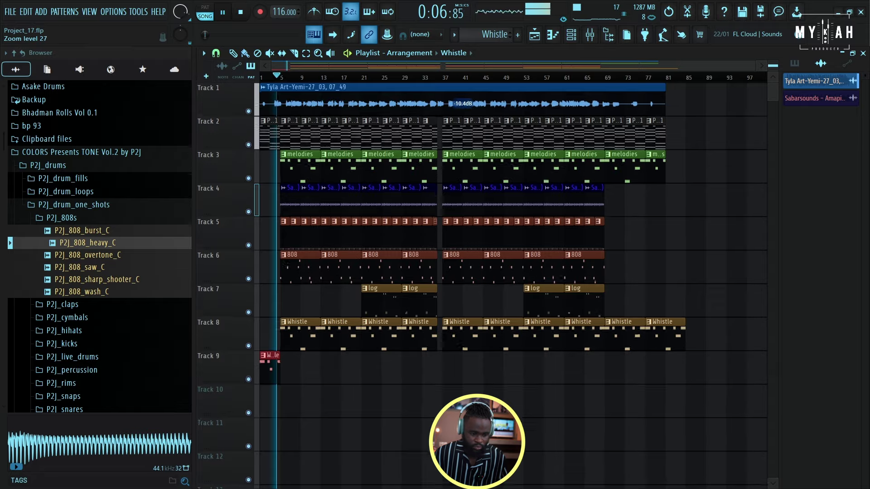
pyautogui.scroll(2, 311, 81)
pyautogui.scroll(-2, 745, 70)
pyautogui.scroll(-2, 746, 70)
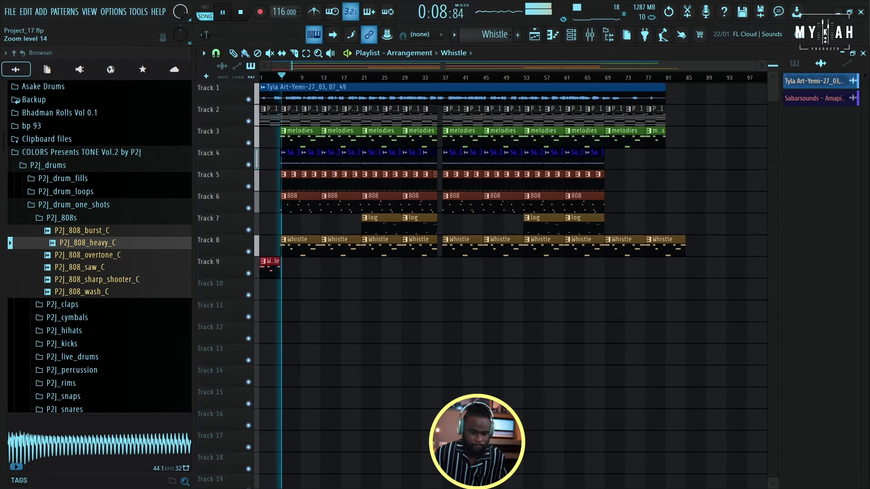
pyautogui.scroll(3, 418, 95)
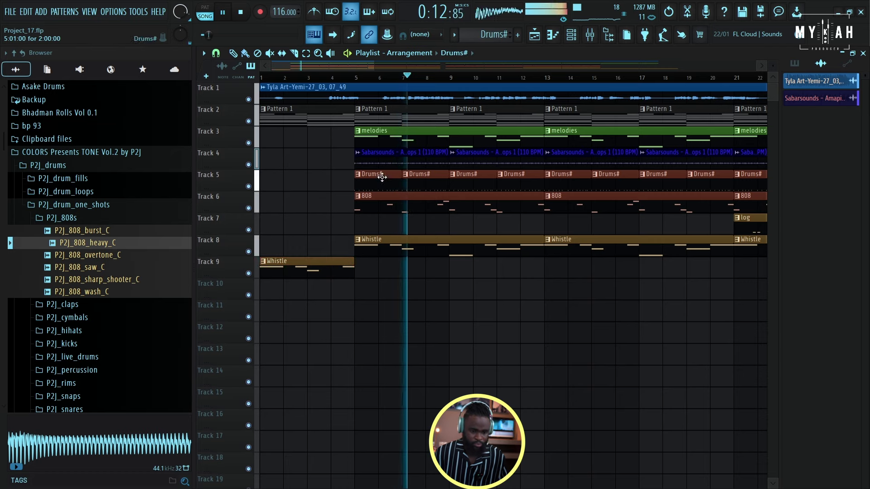
pyautogui.click(561, 37)
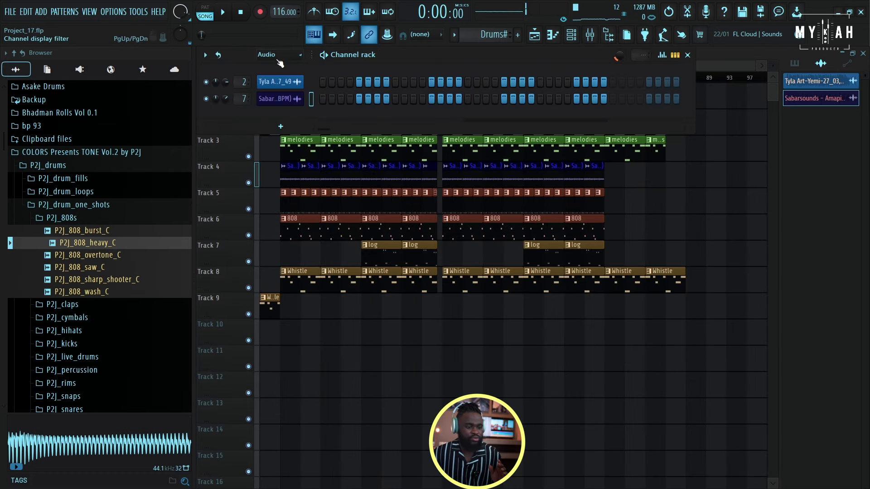
# - Add a new Analog Lab V instrument channel and browse its Recently Played presets
pyautogui.click(272, 90)
pyautogui.click(281, 260)
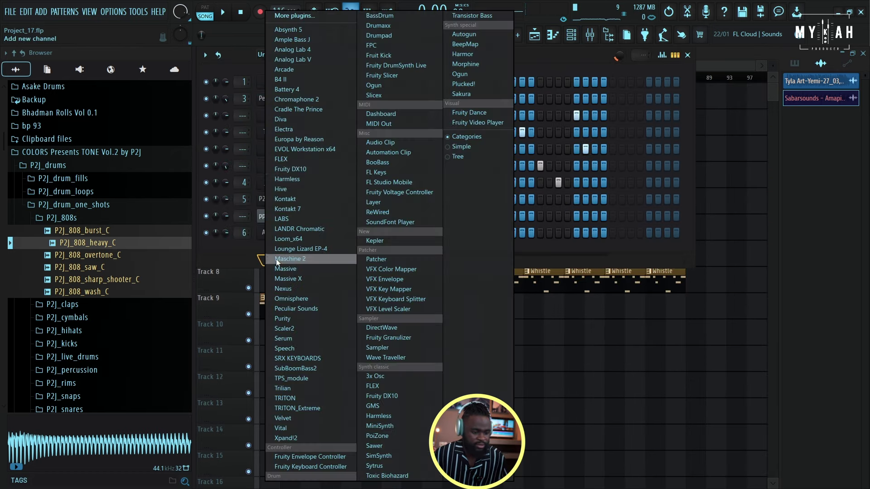
pyautogui.click(301, 61)
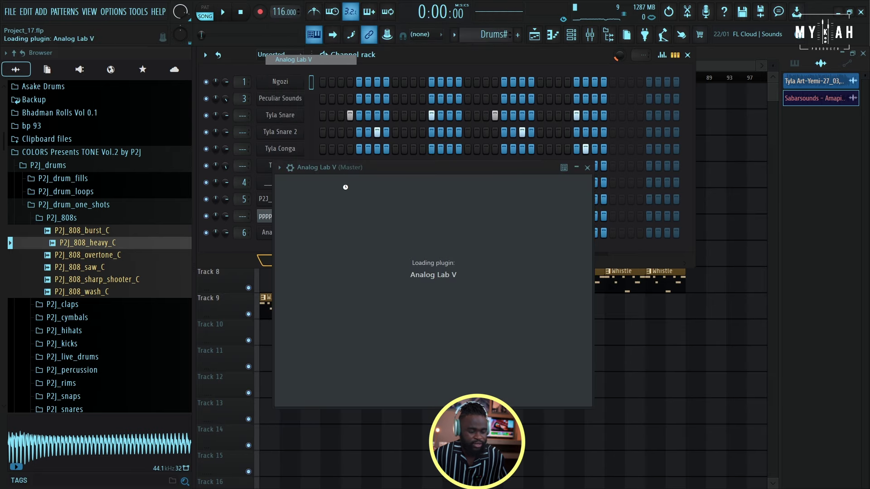
pyautogui.click(313, 288)
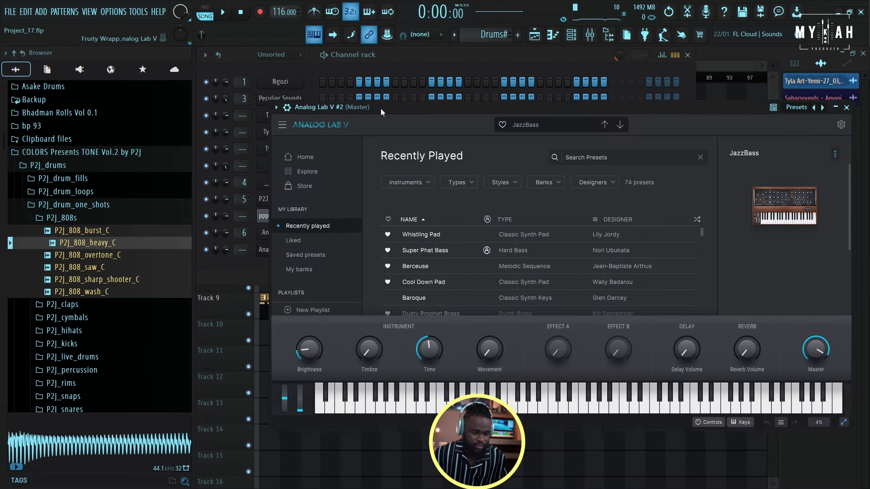
# - Close the Analog Lab and Channel Rack windows and place a Pad clip at Track 10's start
pyautogui.moveTo(377, 161); pyautogui.dragTo(366, 85)
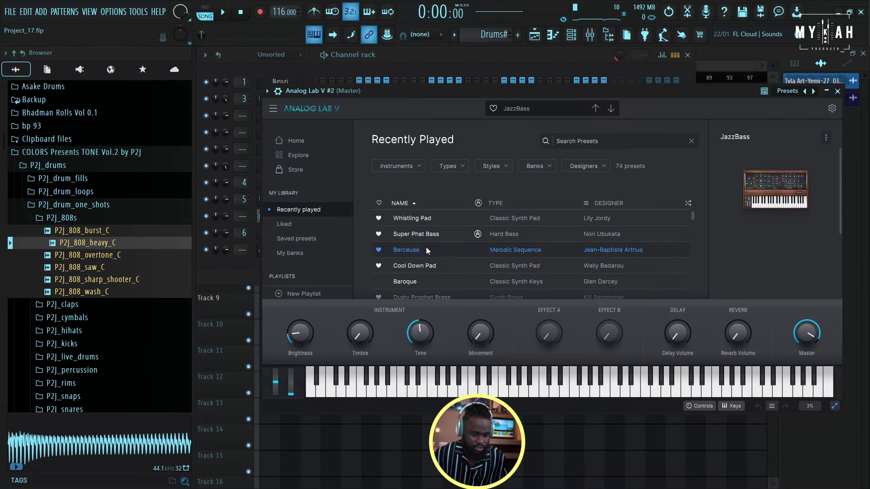
pyautogui.press('F5')
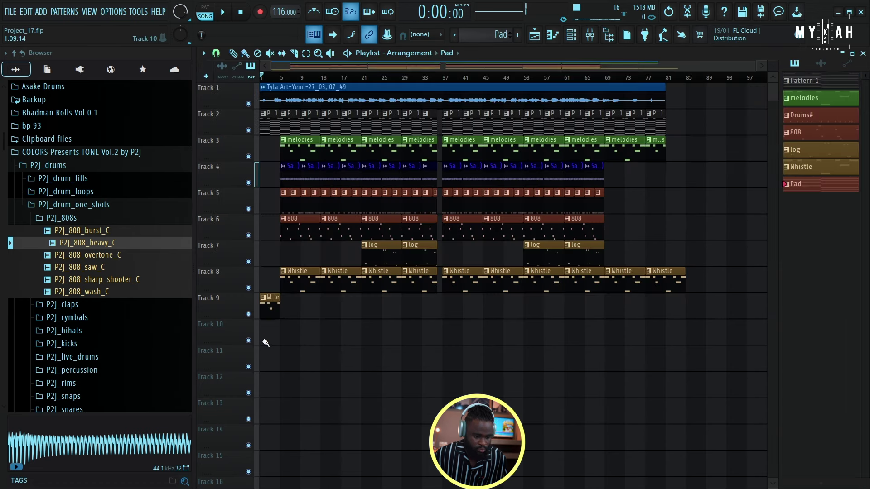
pyautogui.click(266, 343)
# - Audition the pad and nudge the second Pad clip beside the first, undoing a stray lengthening
pyautogui.press('space')
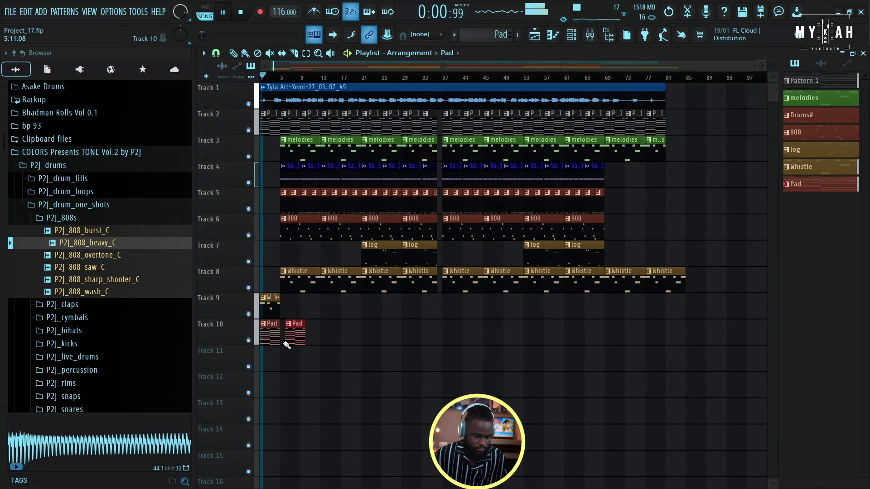
pyautogui.moveTo(286, 345); pyautogui.dragTo(280, 343)
pyautogui.press('F6')
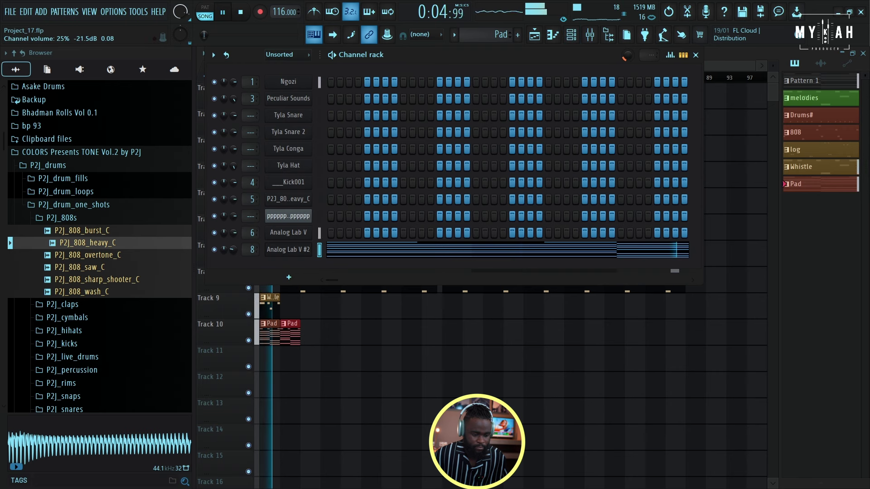
pyautogui.press('F6')
pyautogui.moveTo(300, 343); pyautogui.dragTo(314, 344)
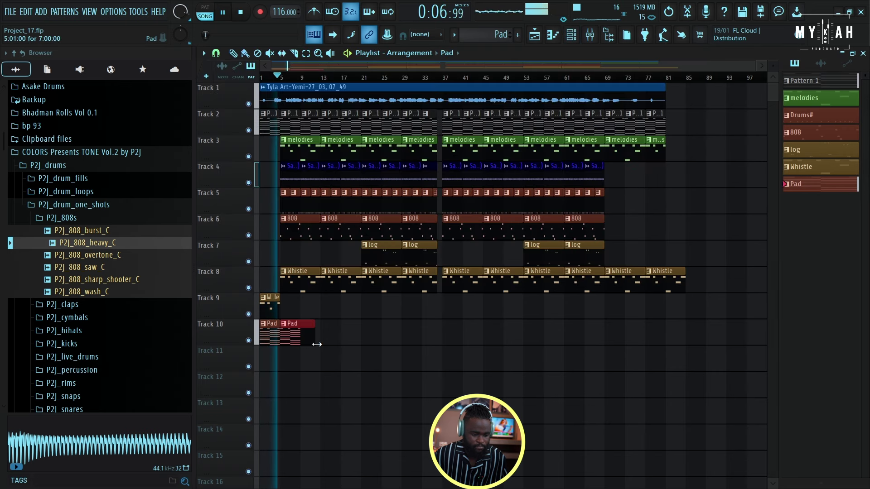
pyautogui.hotkey('ctrl', 'z')
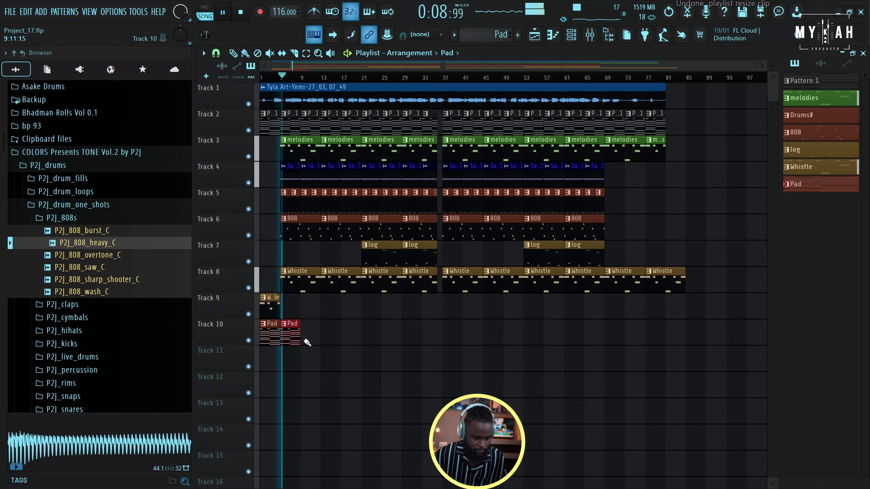
# - Paint repeating Pad clips along Track 10 out to bar 65, then stop playback
pyautogui.click(306, 340)
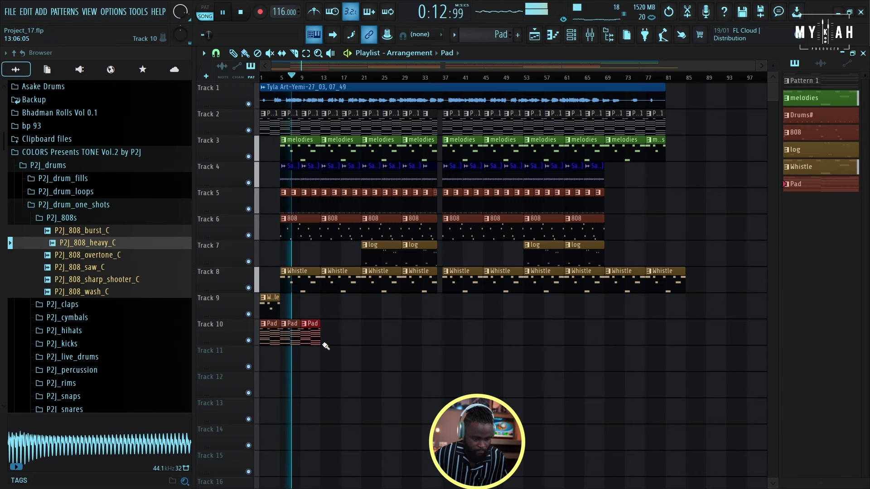
pyautogui.click(325, 343)
pyautogui.moveTo(325, 344); pyautogui.dragTo(602, 340)
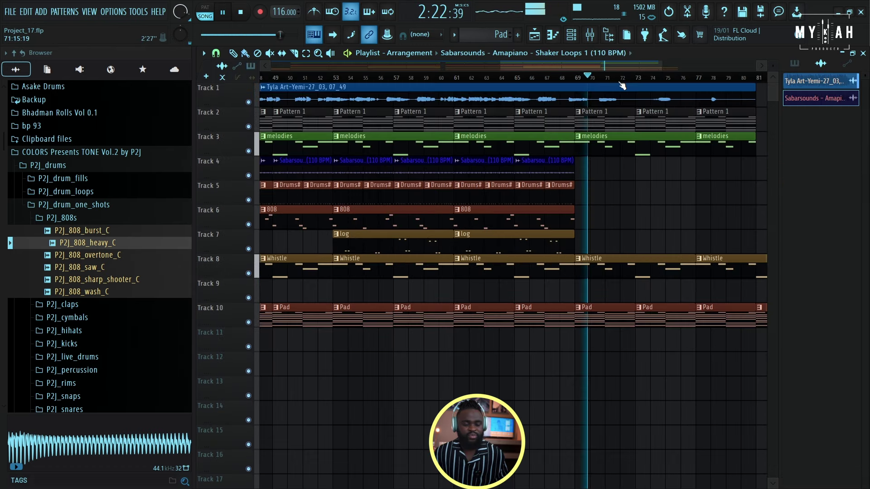
pyautogui.press('space')
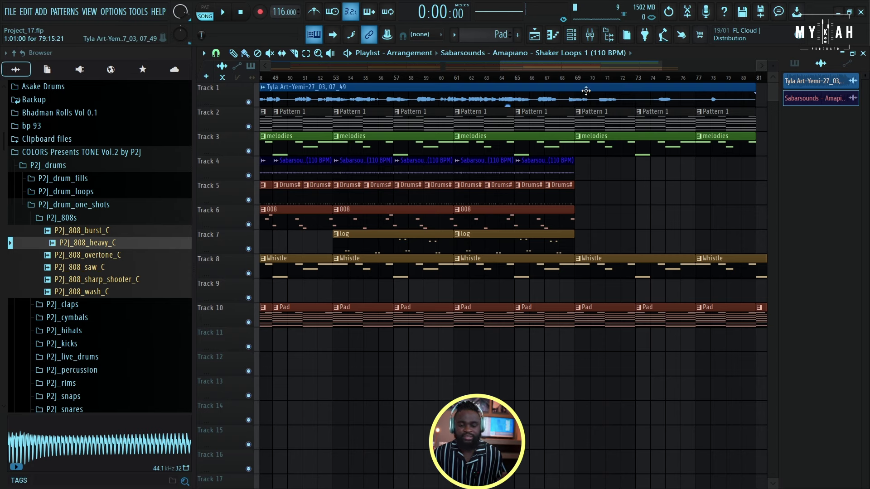
pyautogui.moveTo(589, 65); pyautogui.dragTo(322, 80)
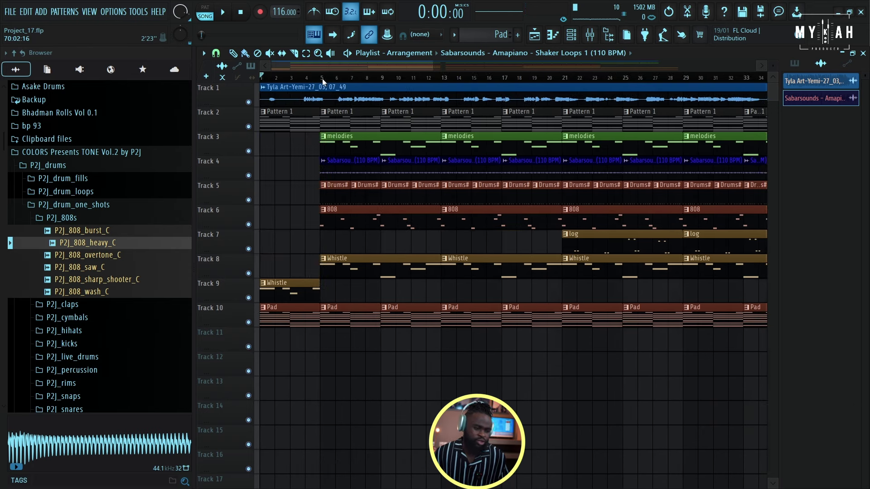
pyautogui.scroll(-2, 318, 81)
pyautogui.scroll(-2, 318, 81)
pyautogui.scroll(-2, 318, 82)
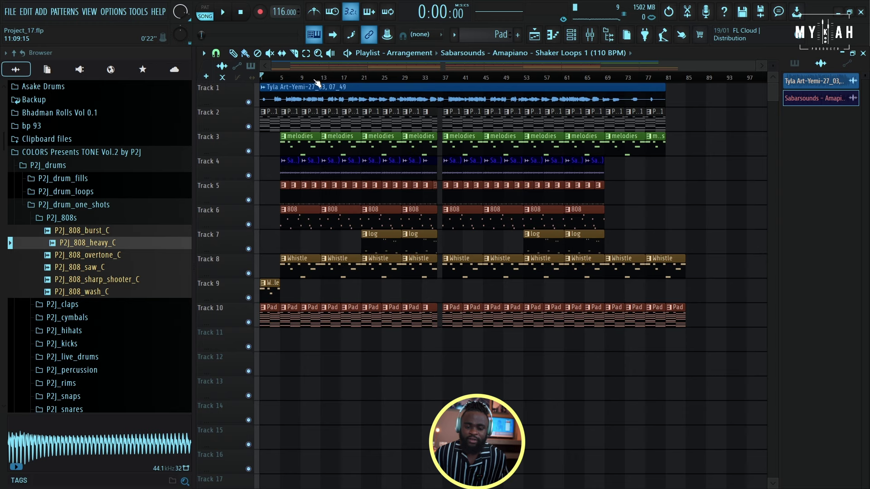
pyautogui.scroll(-1, 510, 204)
pyautogui.scroll(-1, 510, 204)
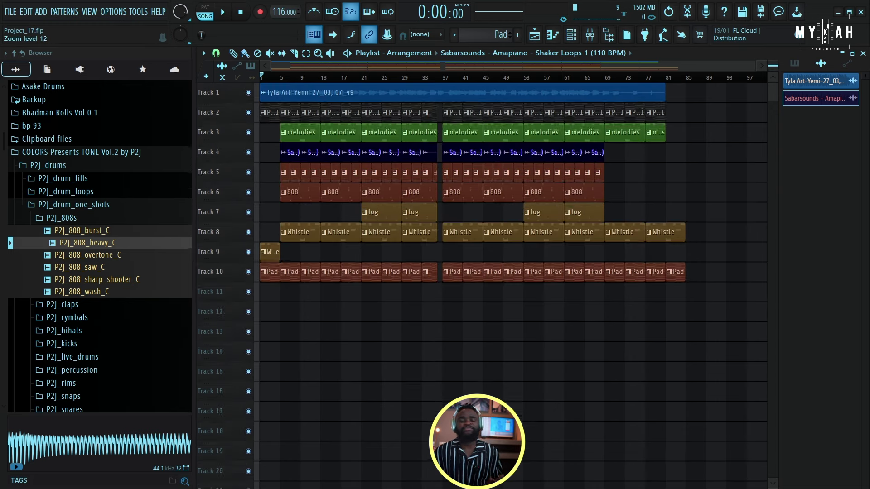